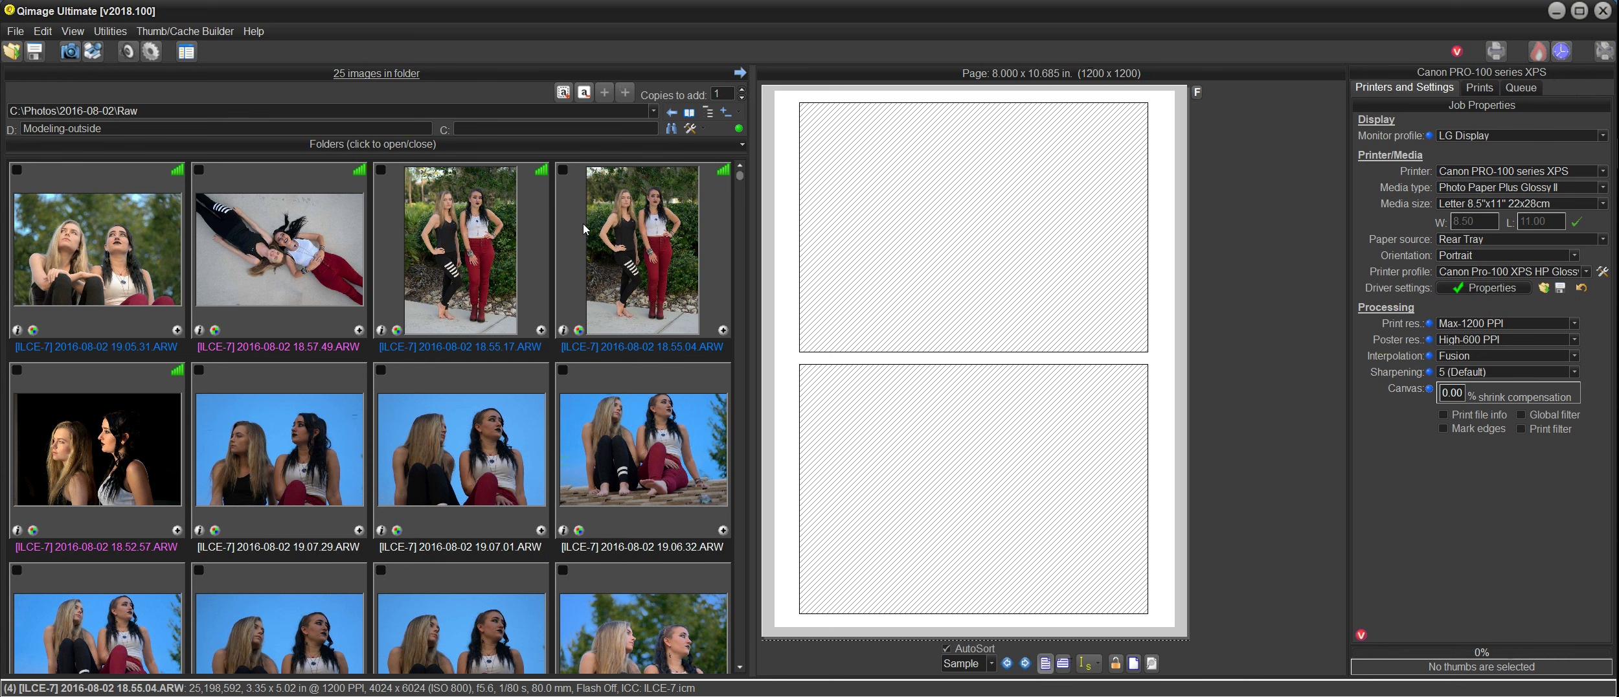
Show and hide the folder tree and the recent-folders list, keeping the current folder.
left_click(282, 140)
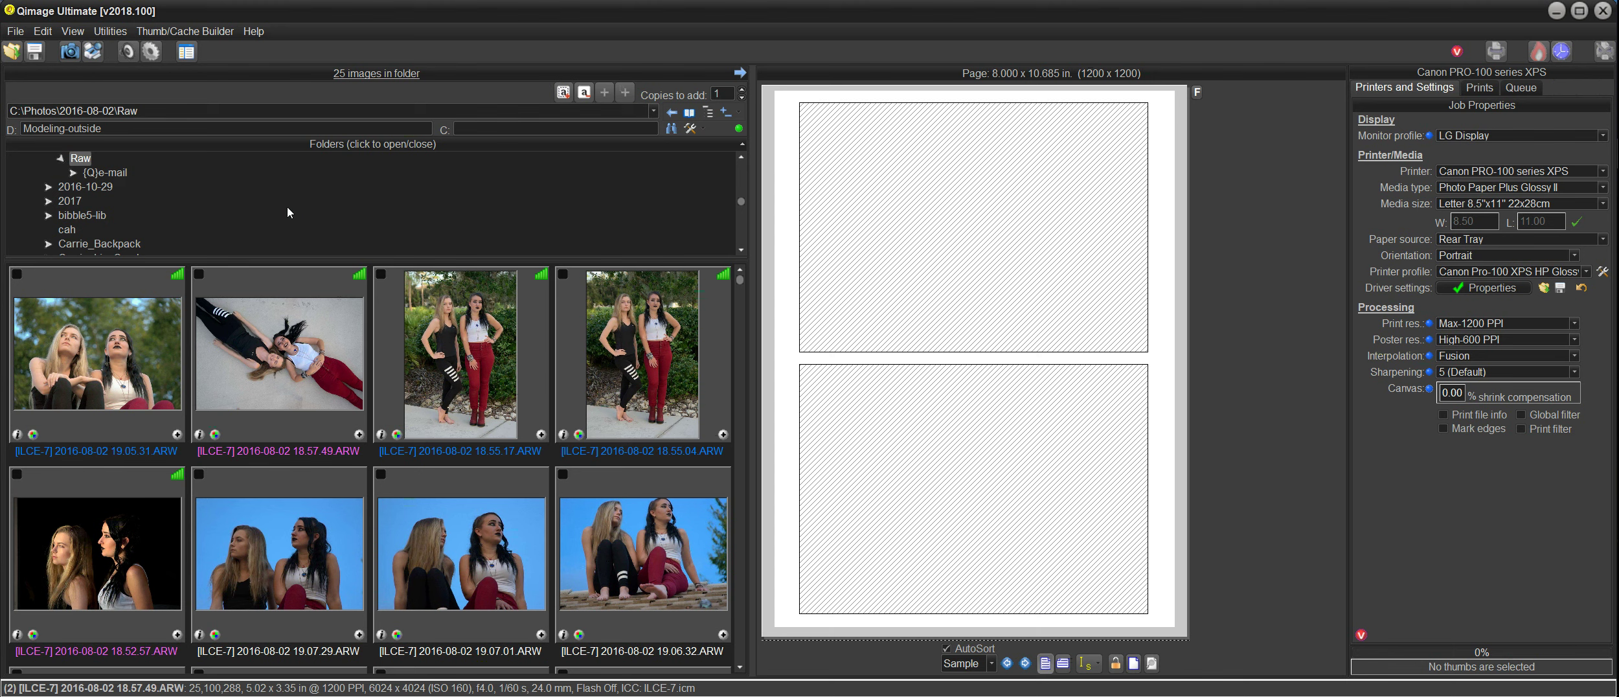
left_click(251, 142)
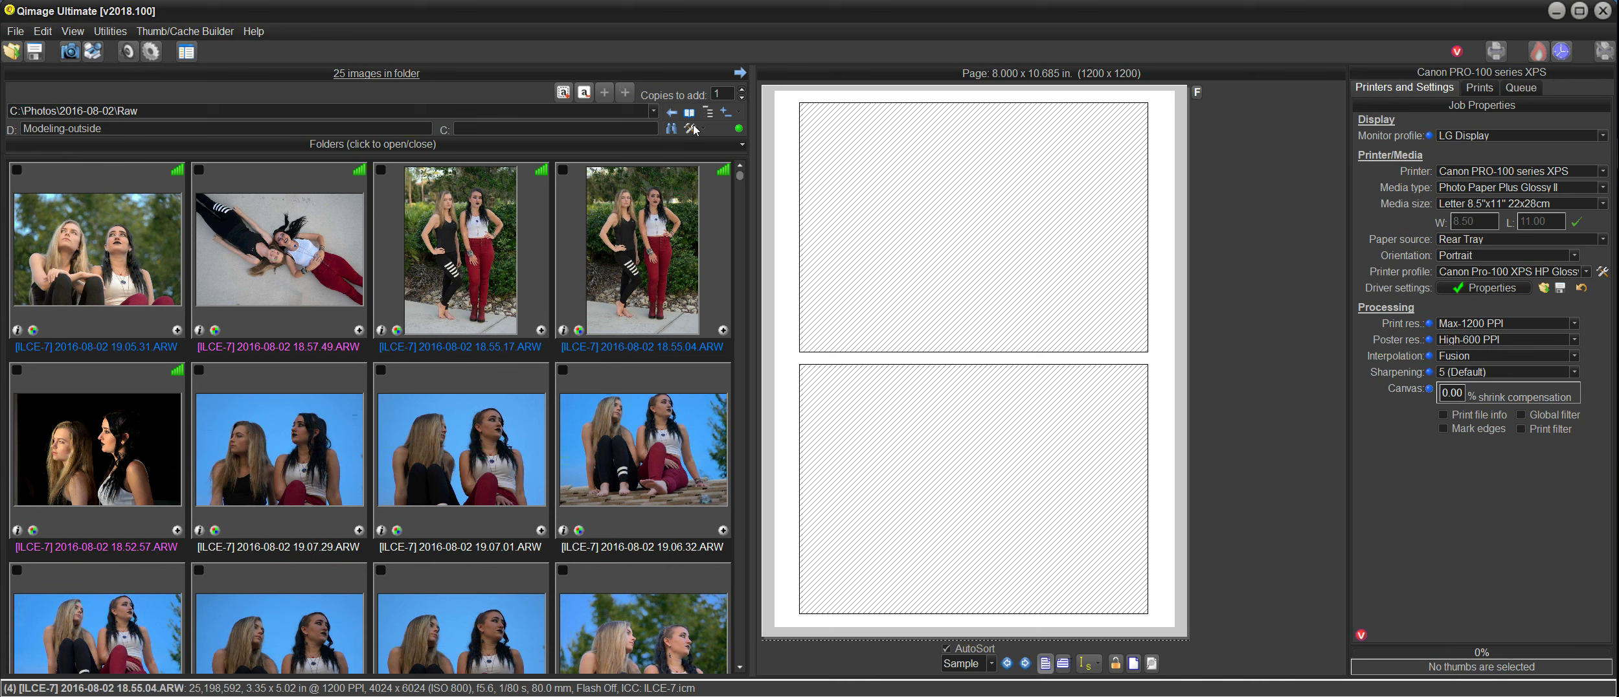
left_click(639, 117)
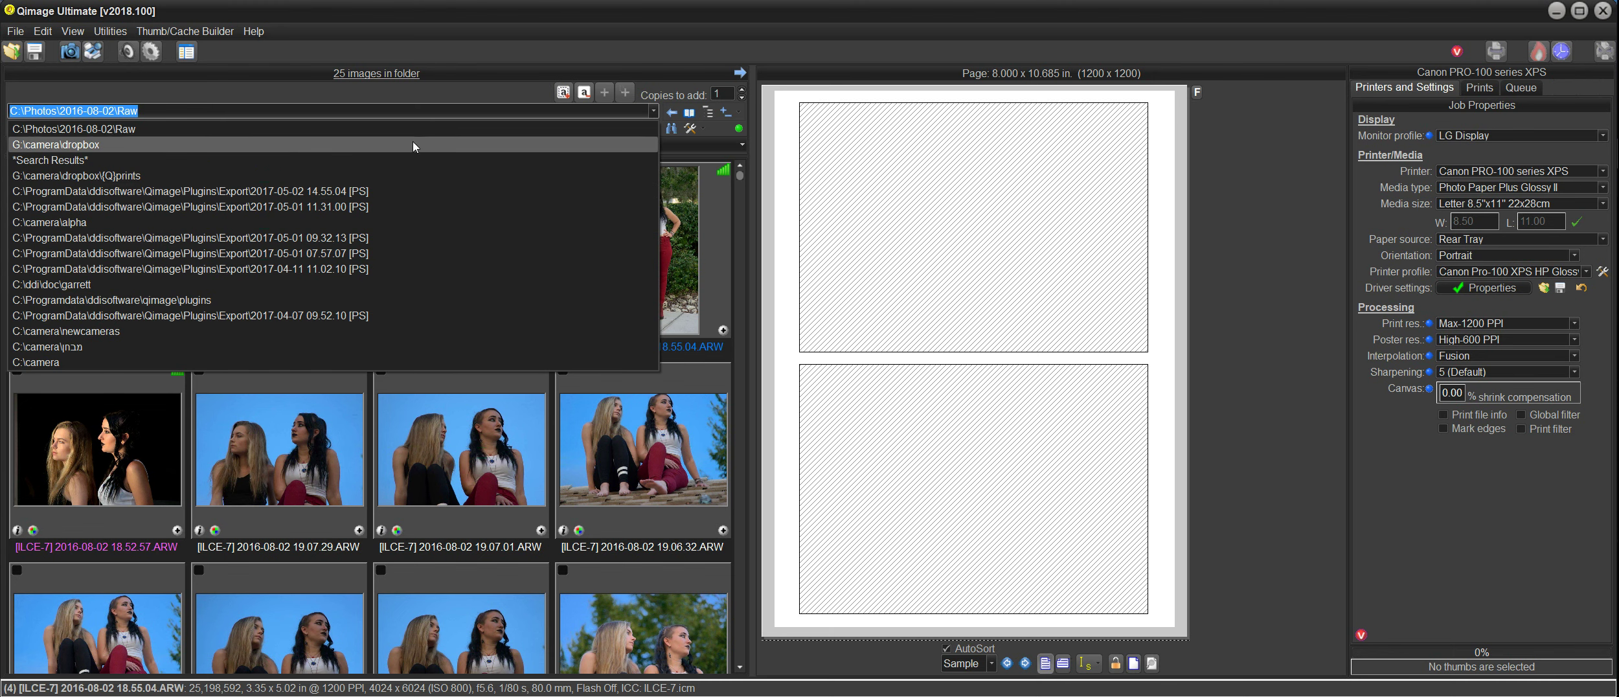
left_click(502, 14)
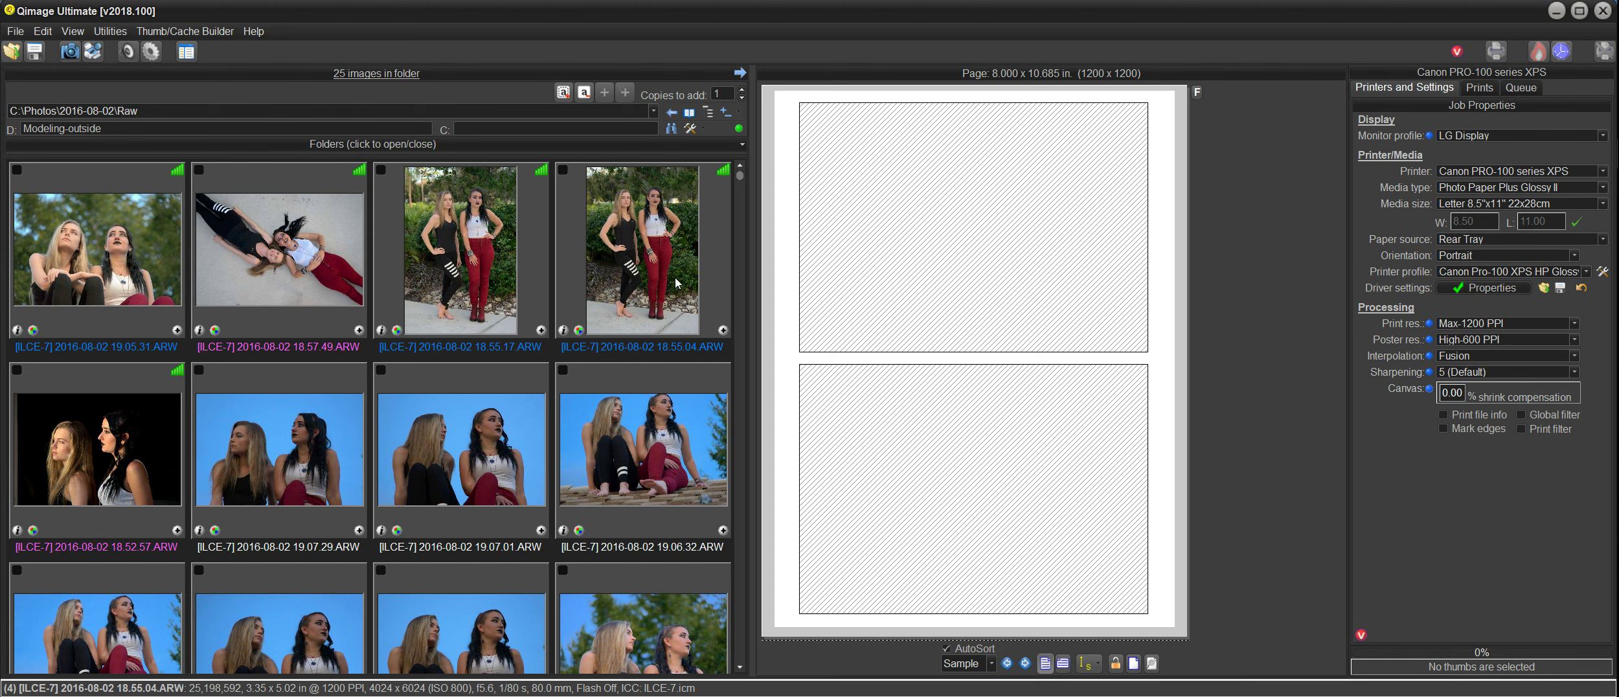
Widen the thumbnail pane by shrinking the page preview, then restore its normal width.
mouse_move(867, 276)
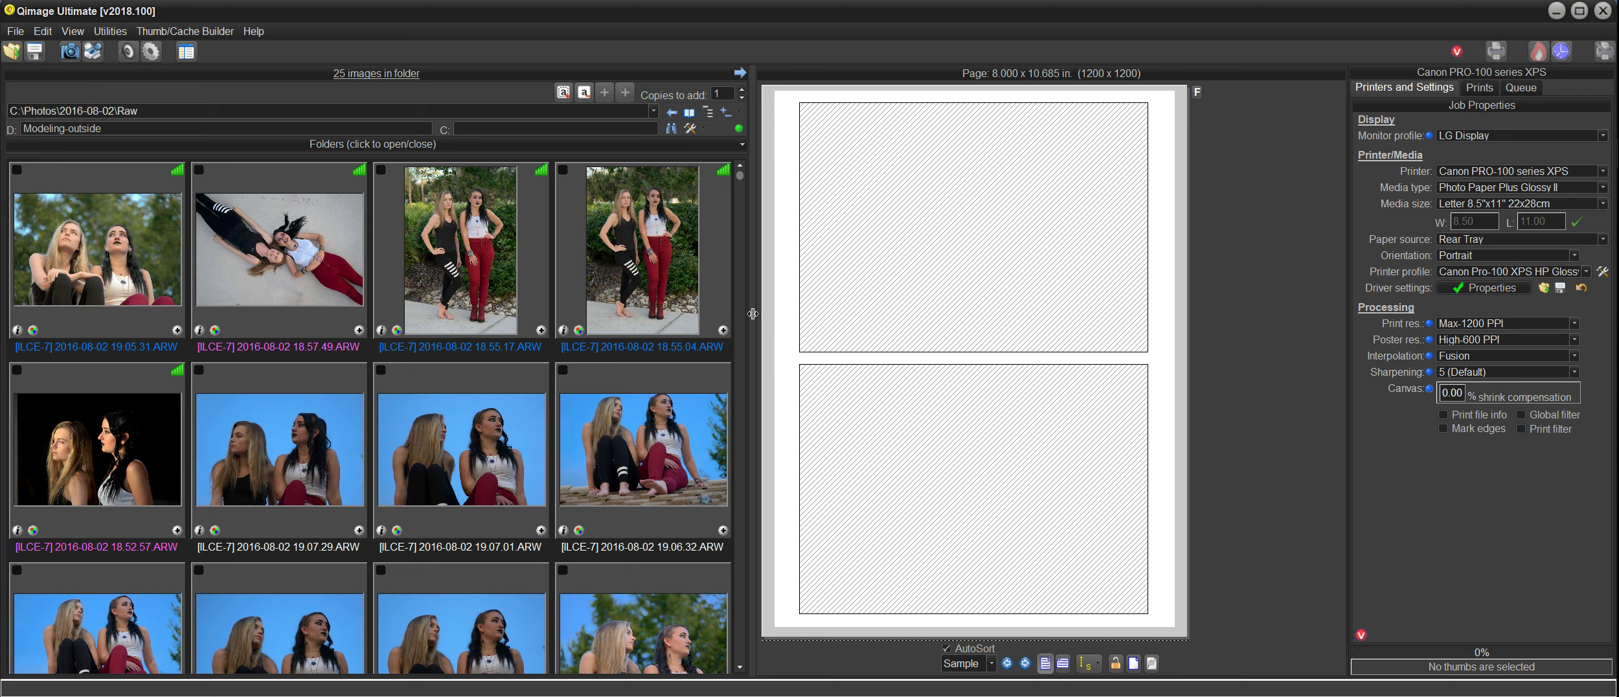
left_click_drag(753, 314, 582, 306)
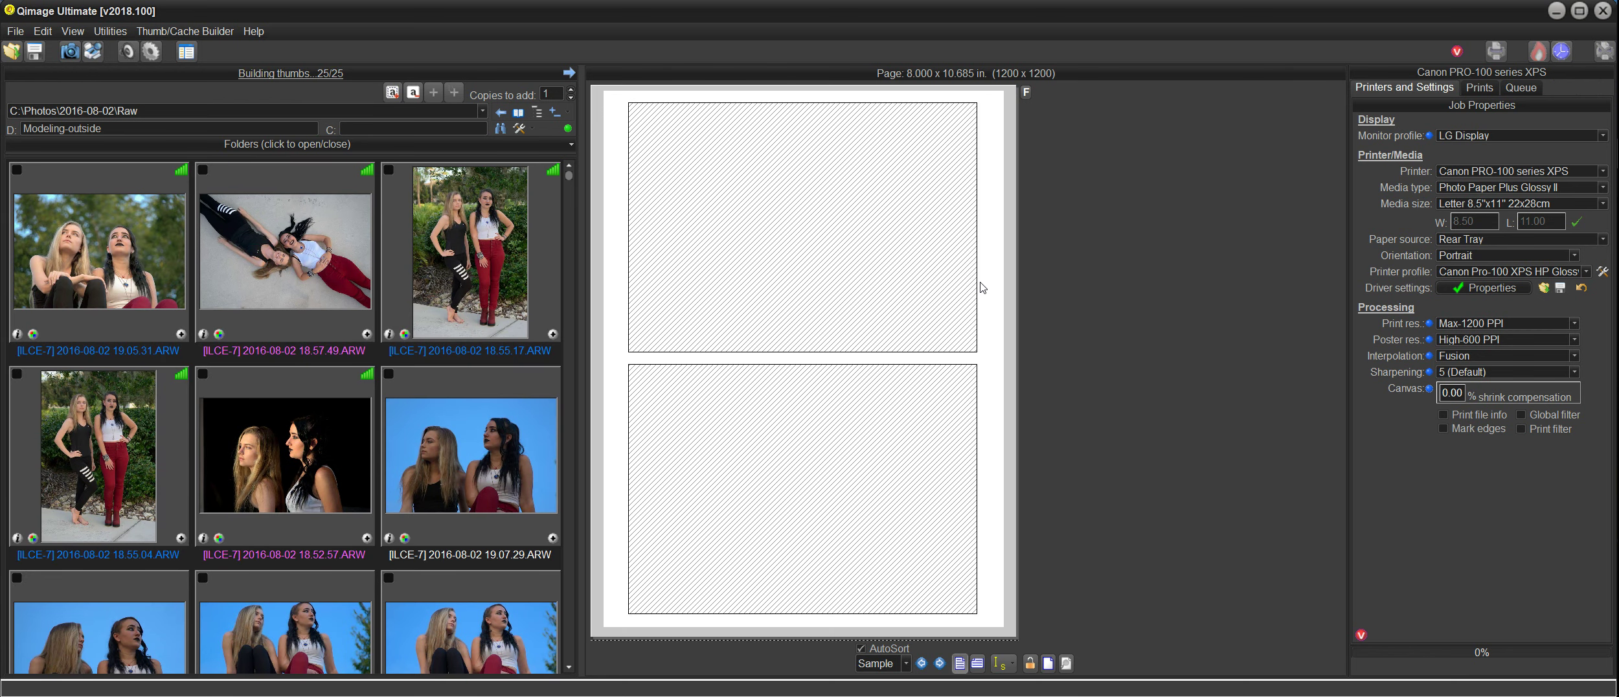
left_click_drag(586, 333, 901, 357)
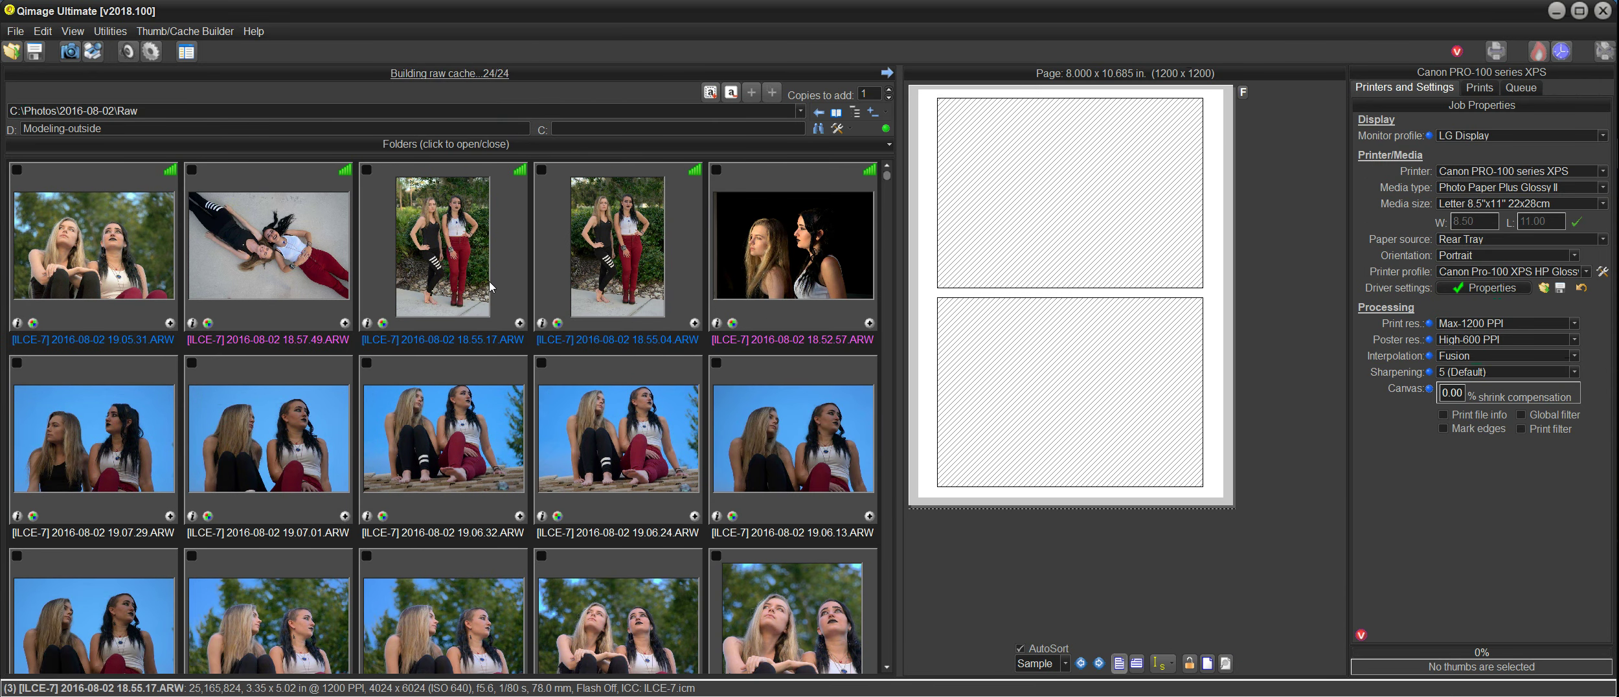
scroll(619, 480, "down", 1)
scroll(618, 481, "up", 1)
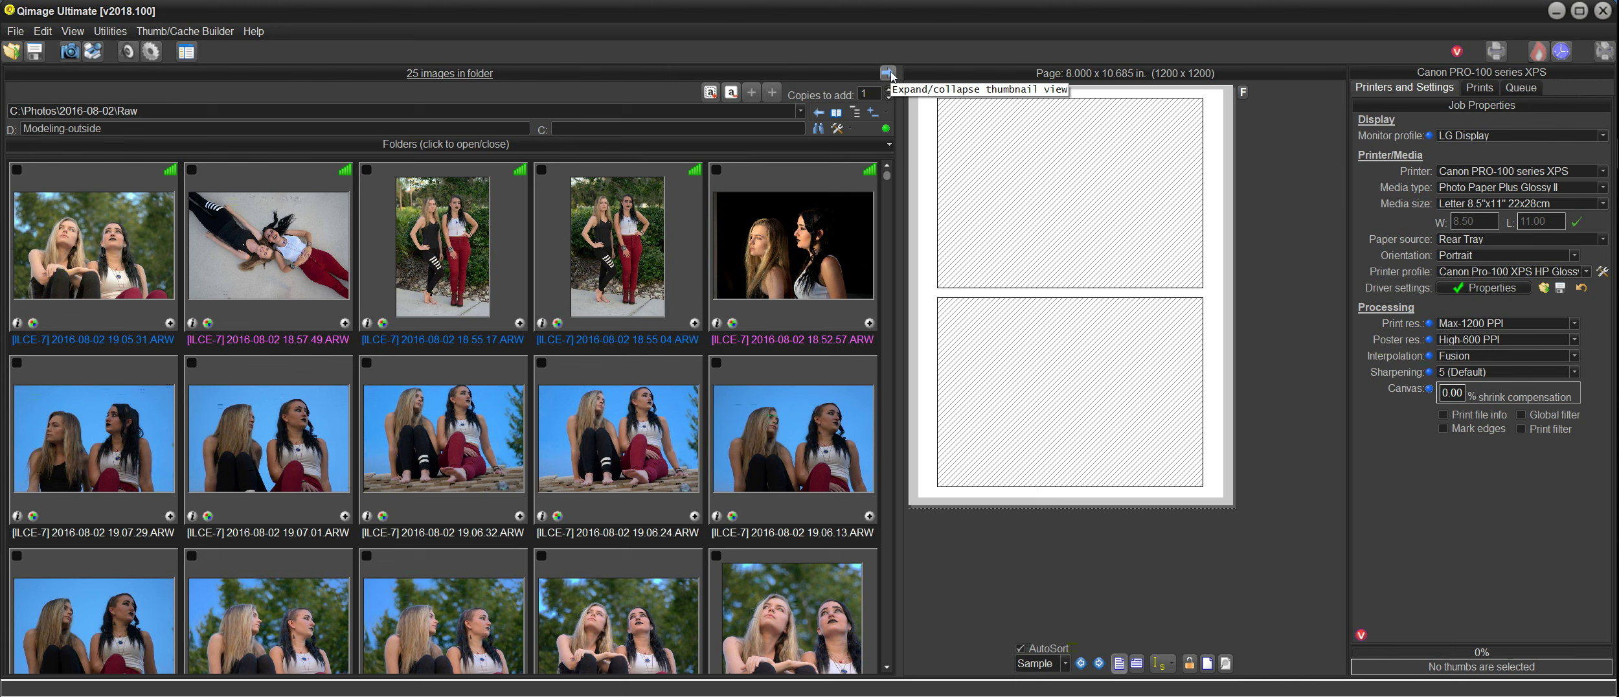
left_click(888, 75)
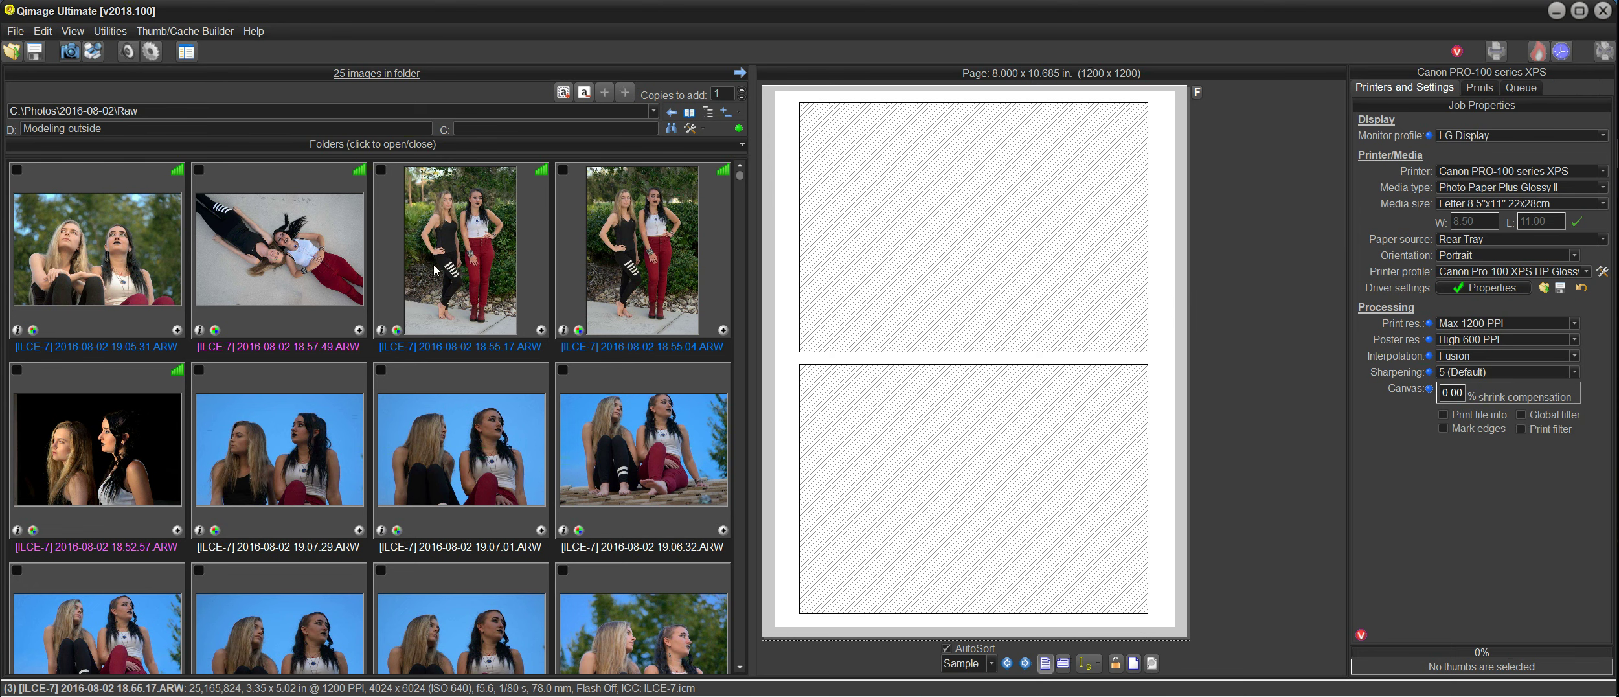
Set the thumbnail size to Small Thumbnails, then expand and collapse the thumbnail view.
left_click(43, 31)
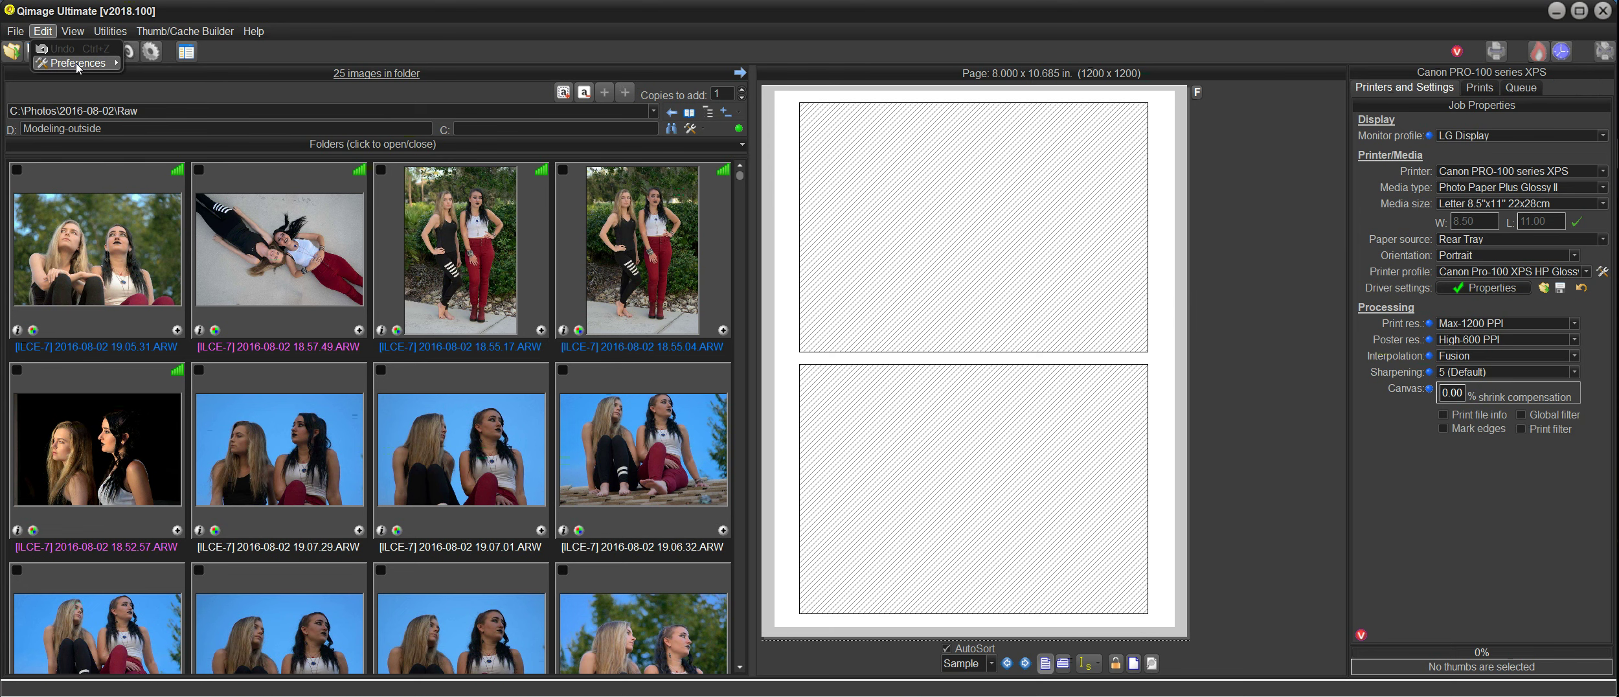
mouse_move(78, 64)
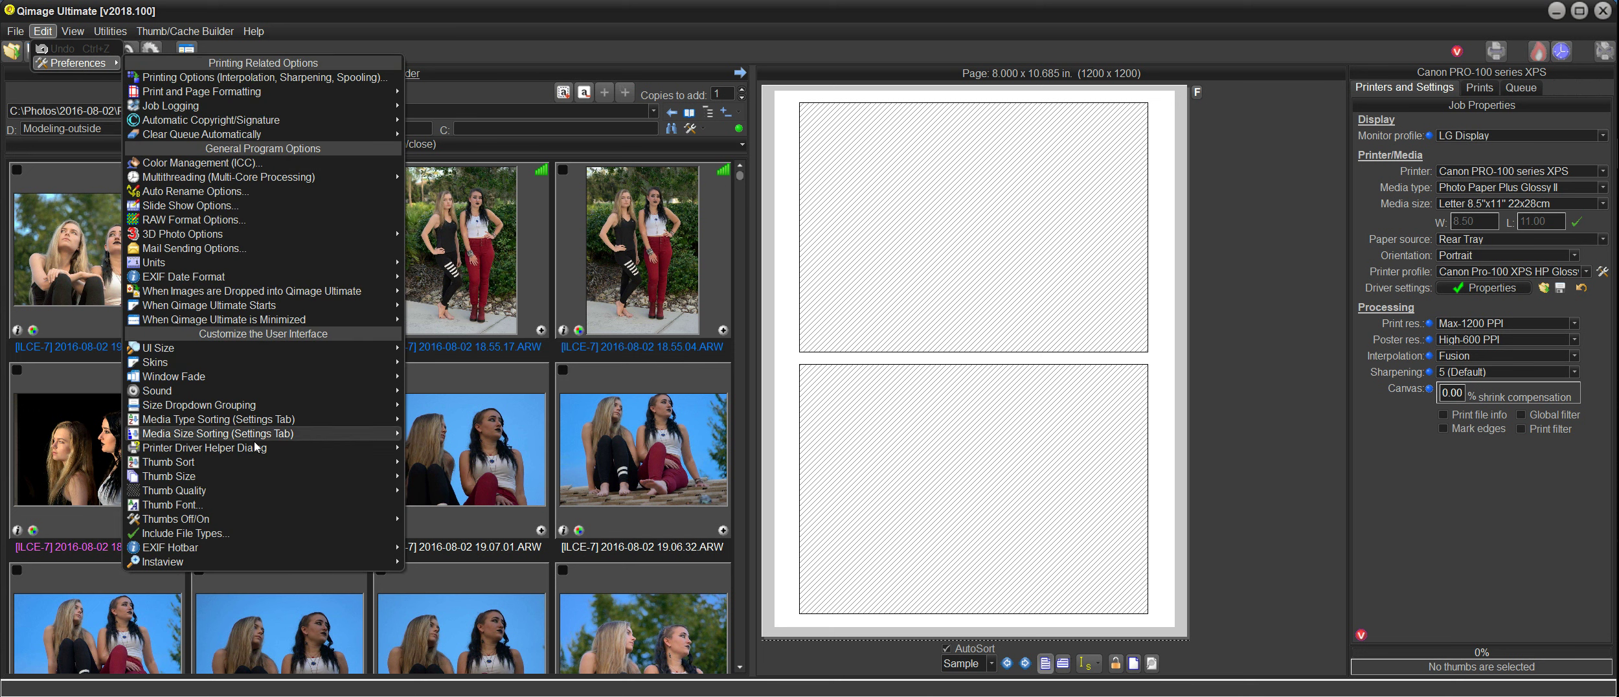
mouse_move(252, 476)
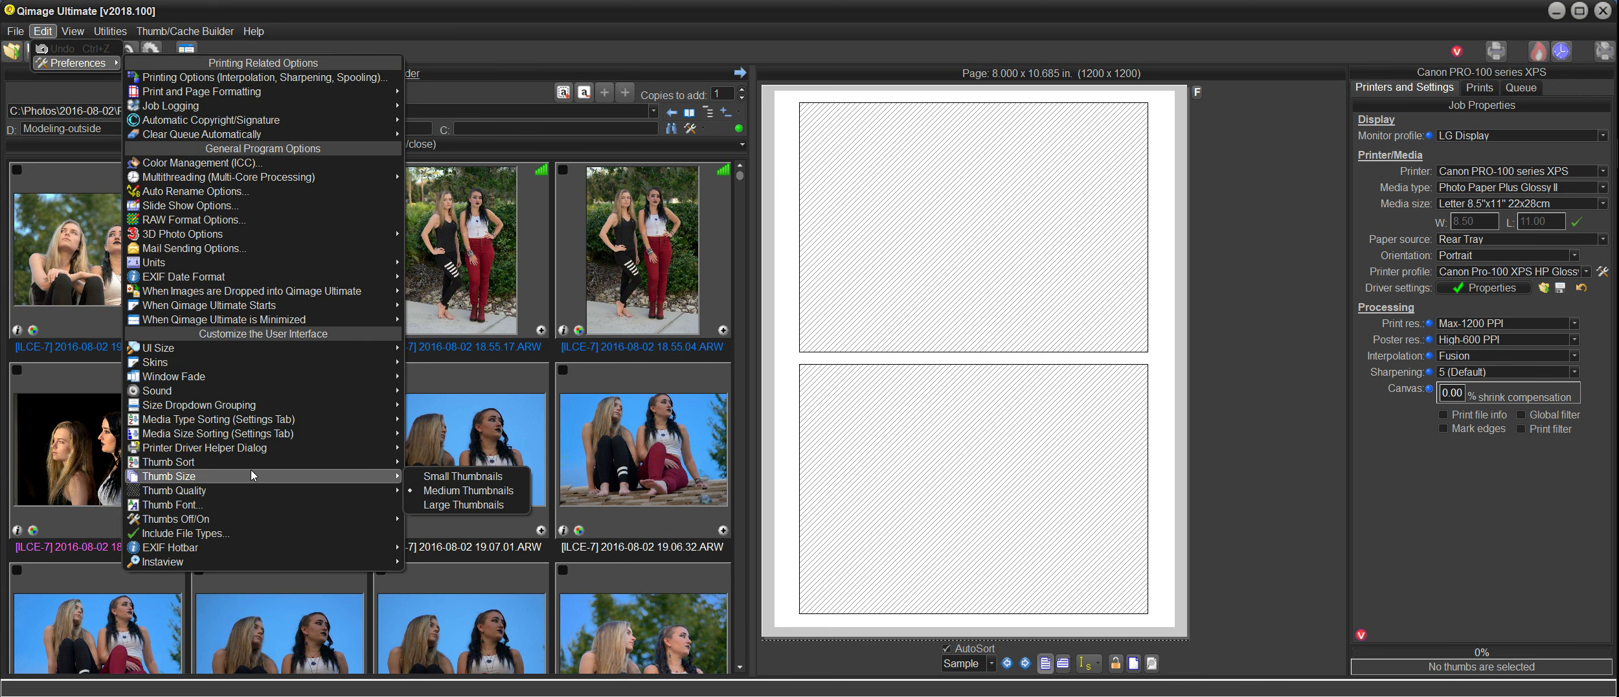
left_click(438, 480)
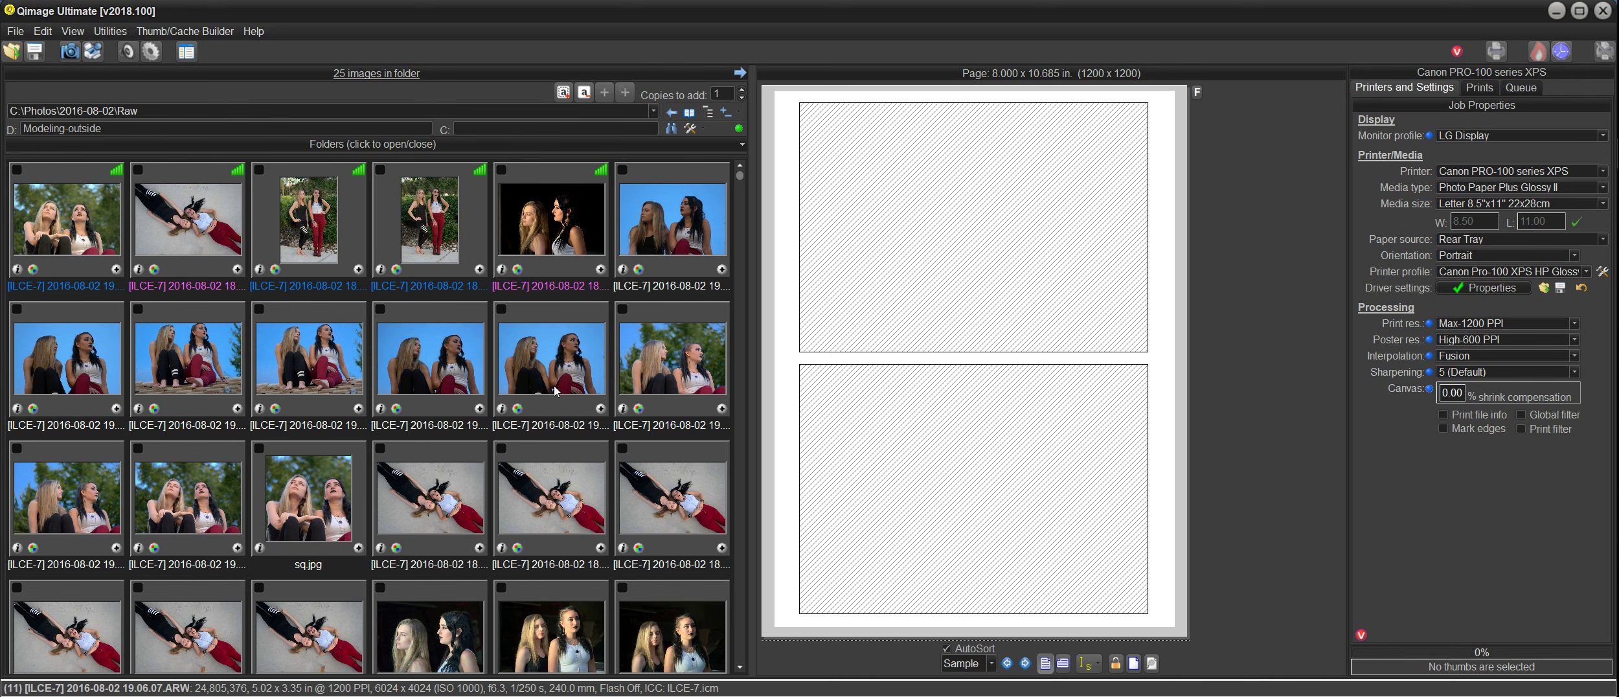
left_click(742, 74)
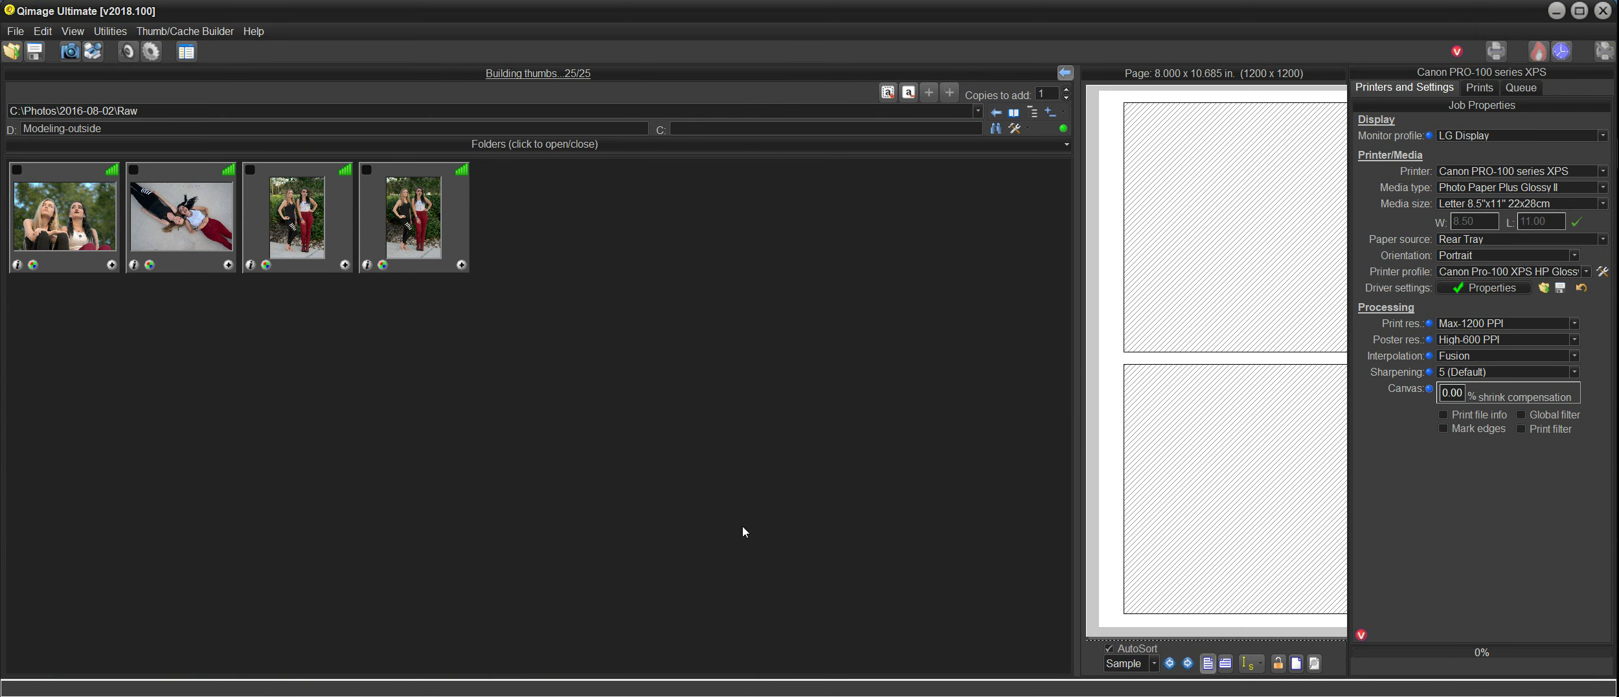
mouse_move(1191, 194)
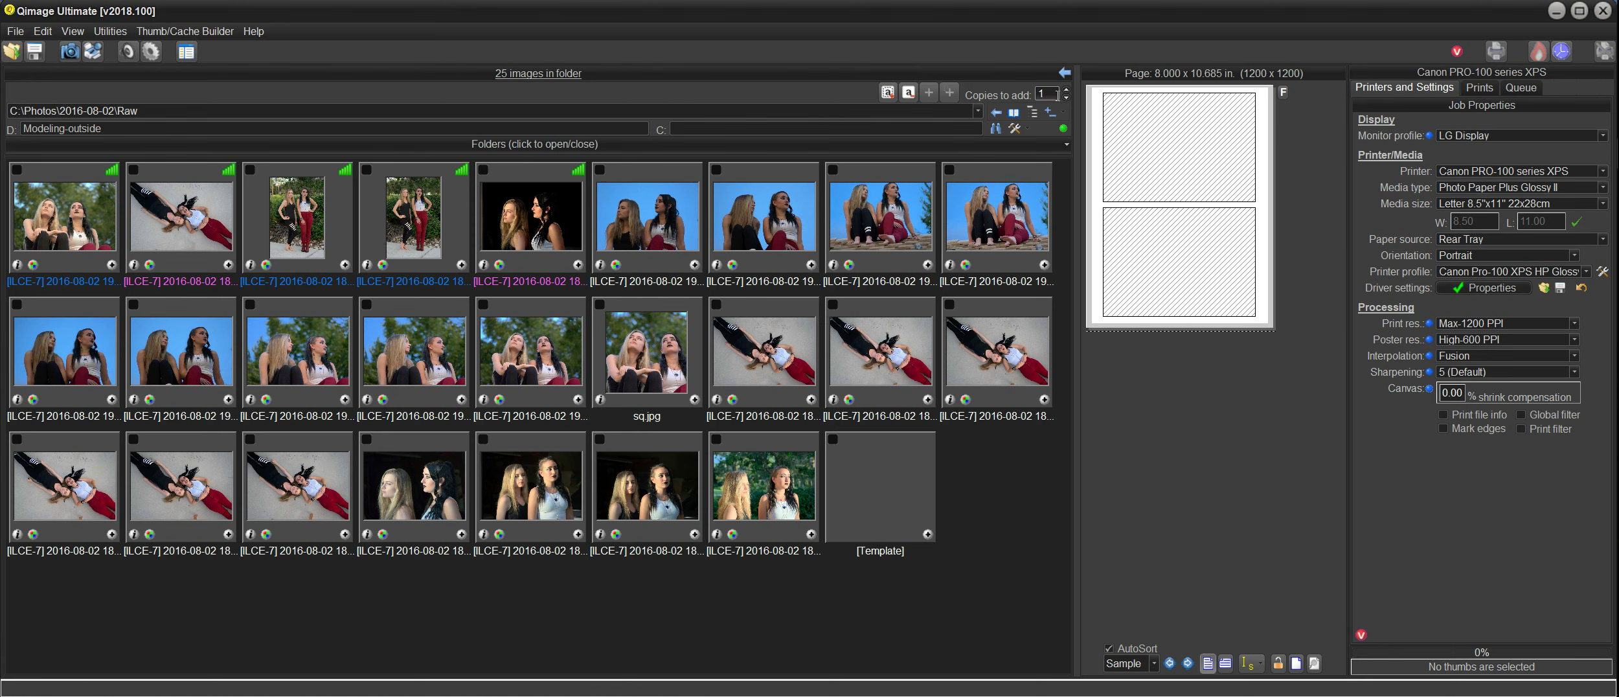
left_click(1065, 73)
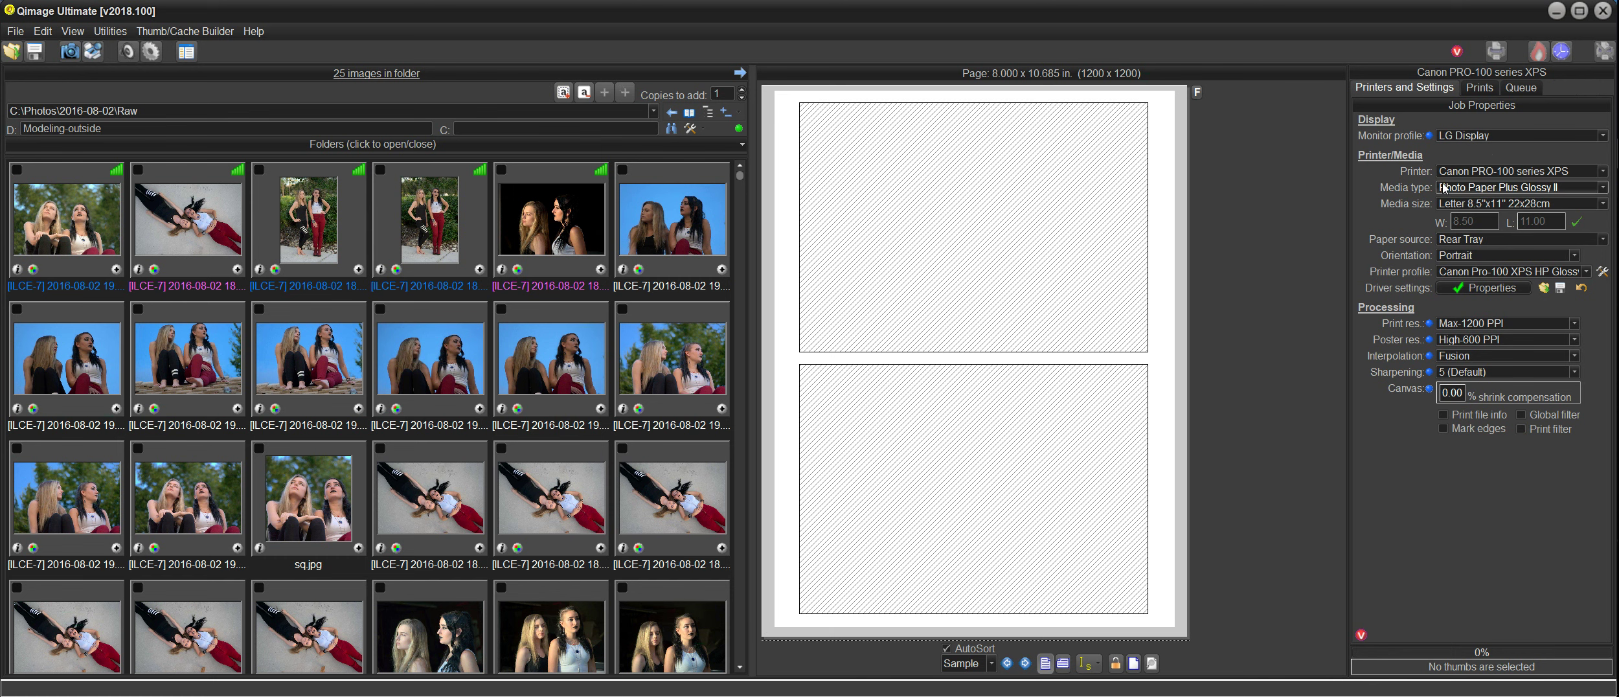
left_click(1603, 171)
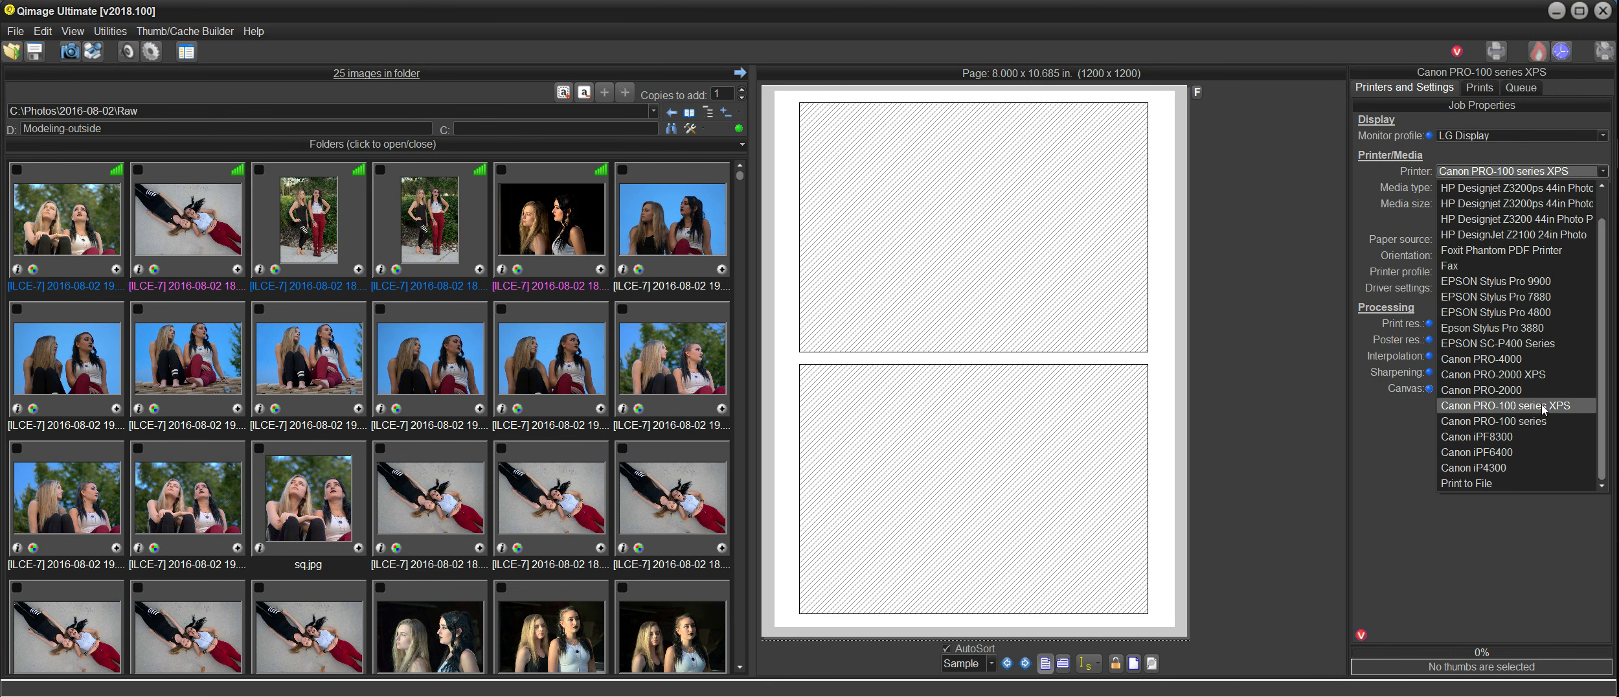
left_click(1507, 405)
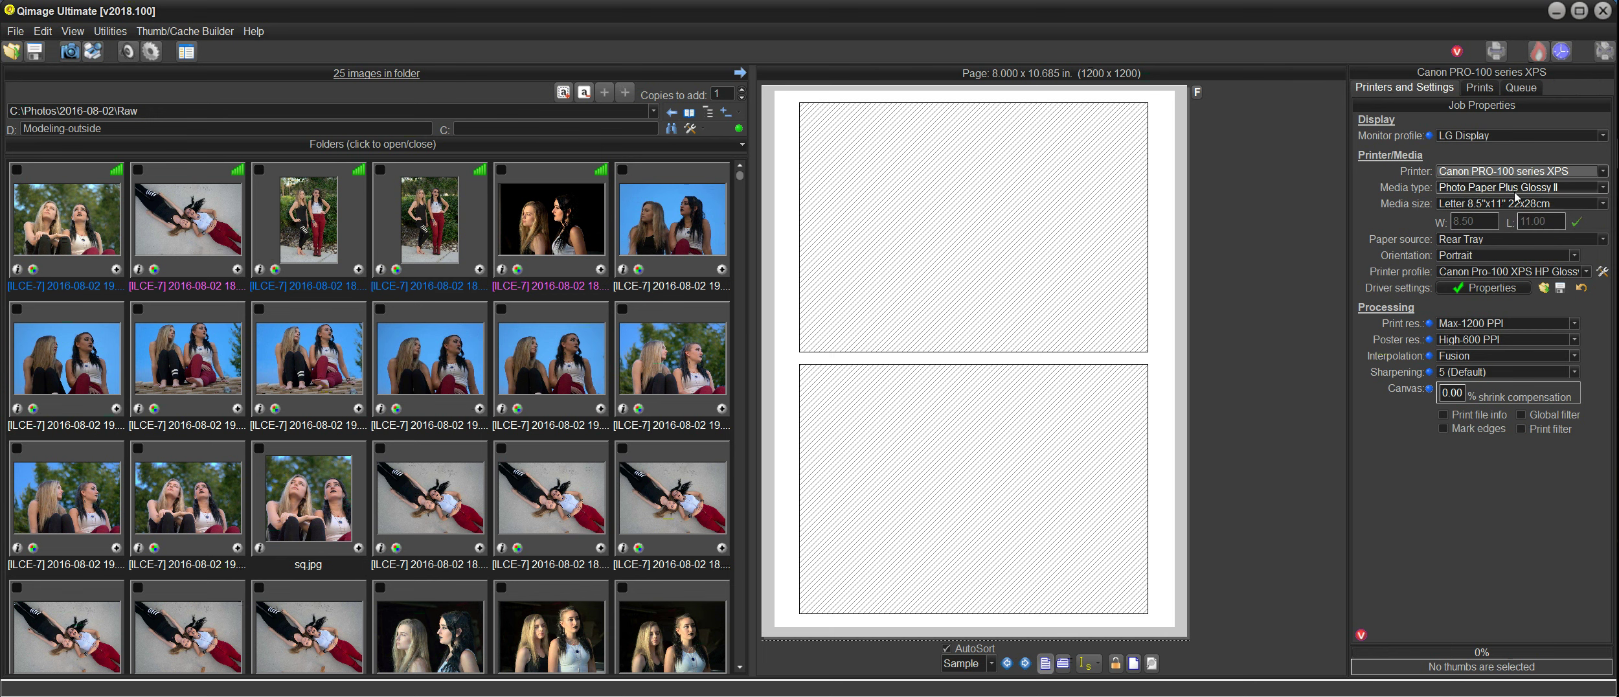
left_click(1604, 188)
left_click(1570, 346)
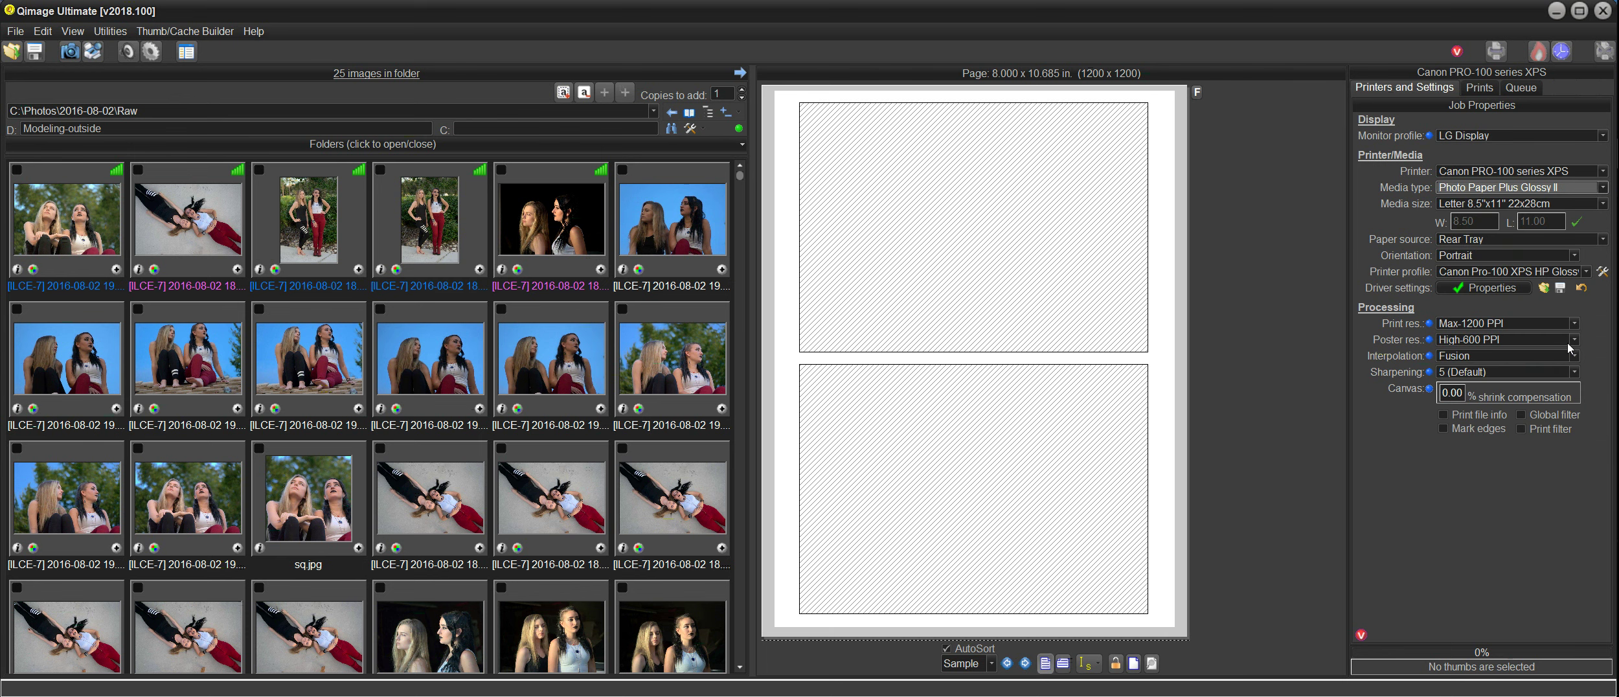
left_click(1603, 205)
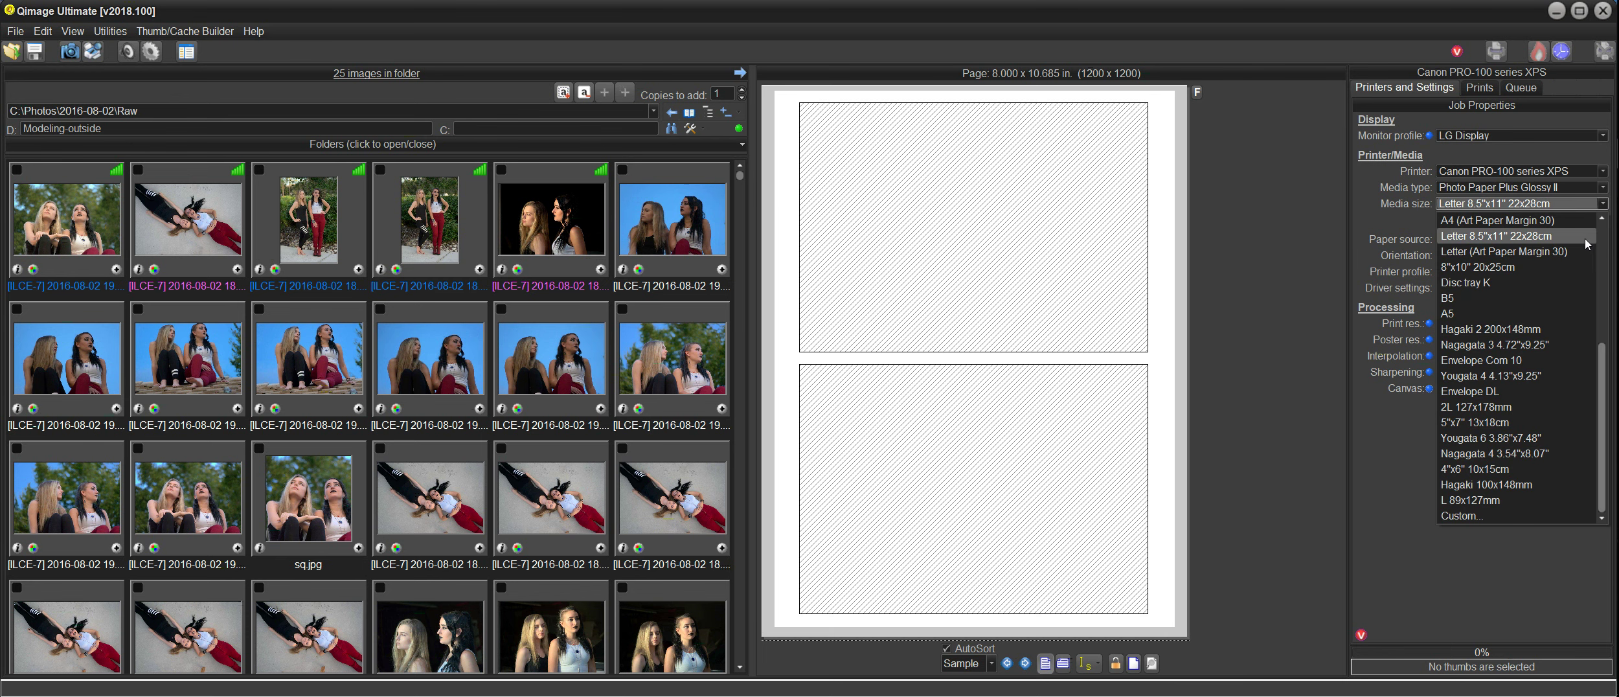
scroll(1529, 305, "up", 5)
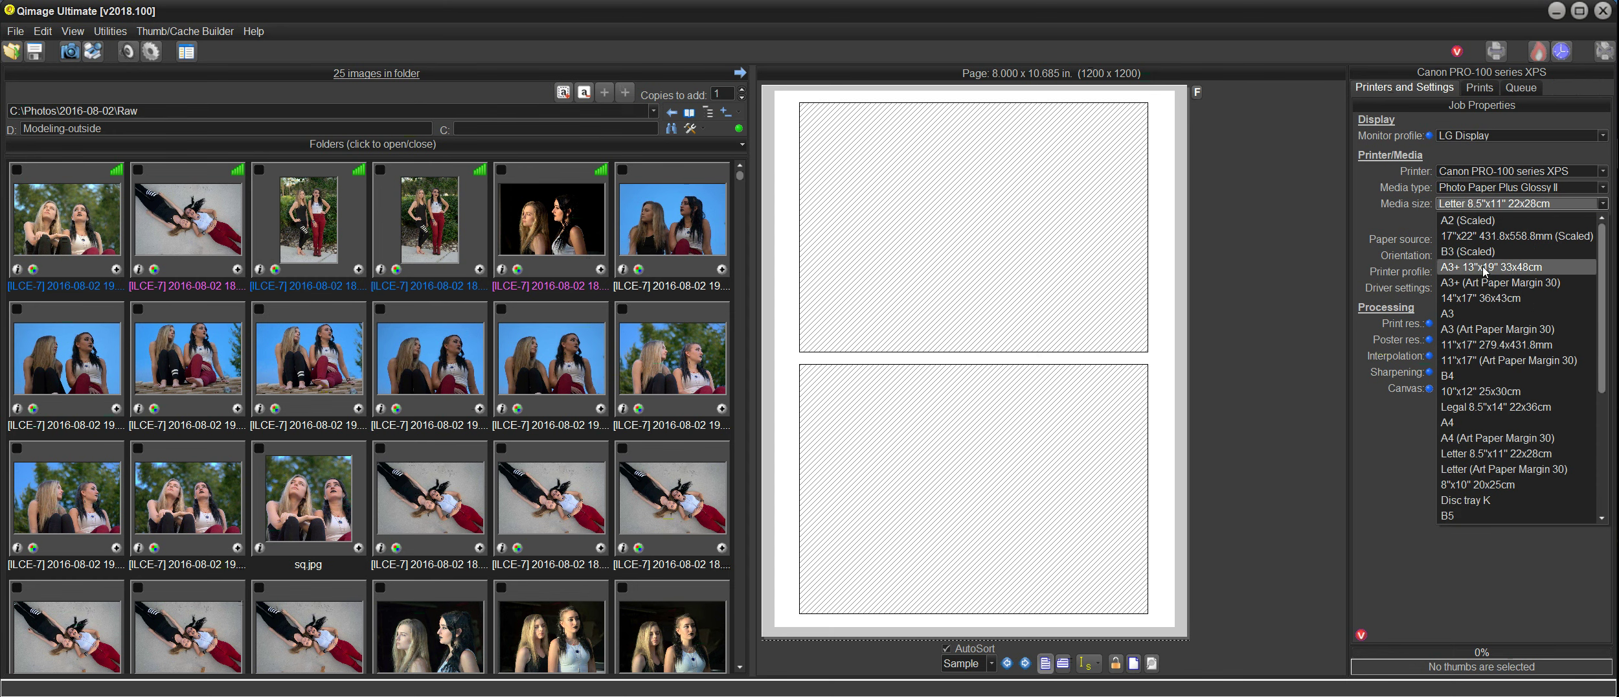
left_click(1519, 162)
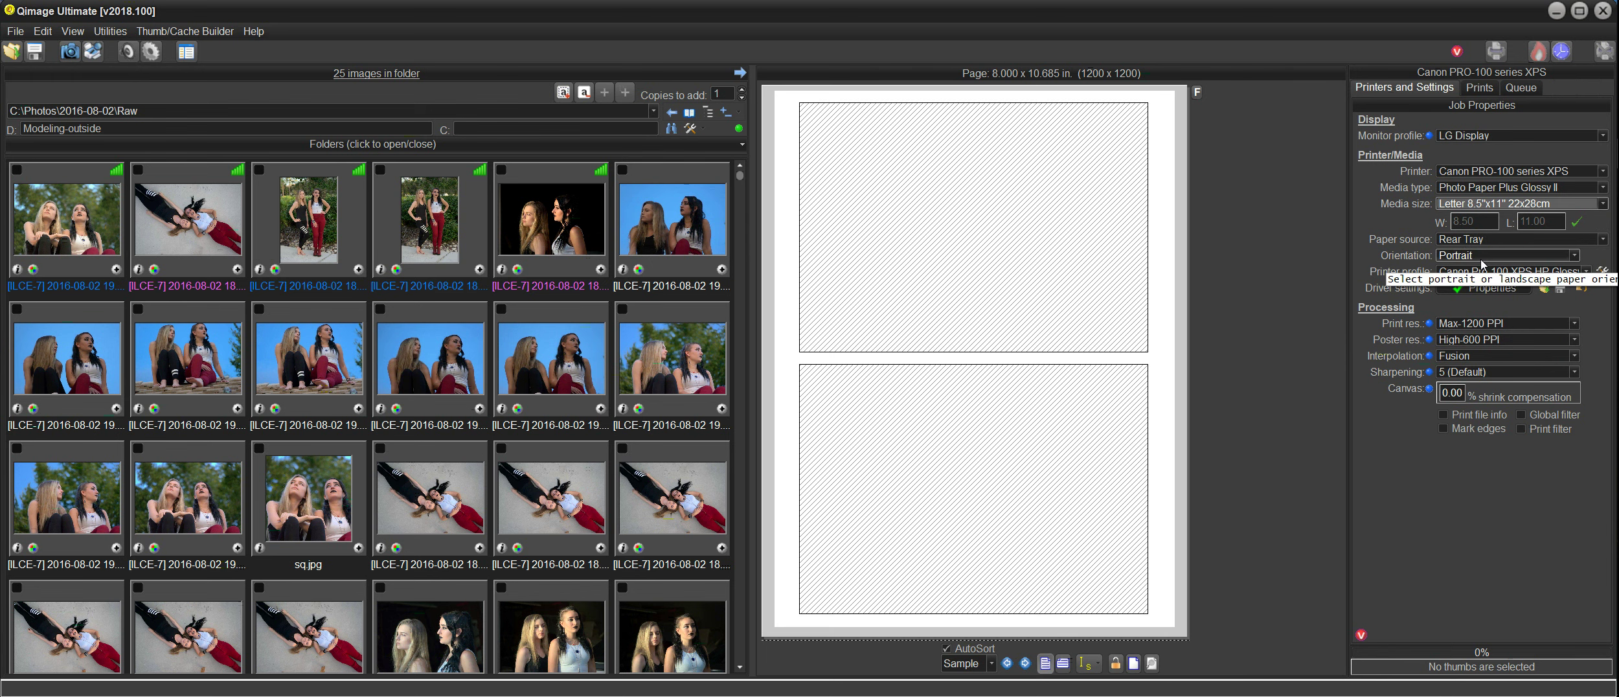
left_click(1575, 256)
left_click(1520, 288)
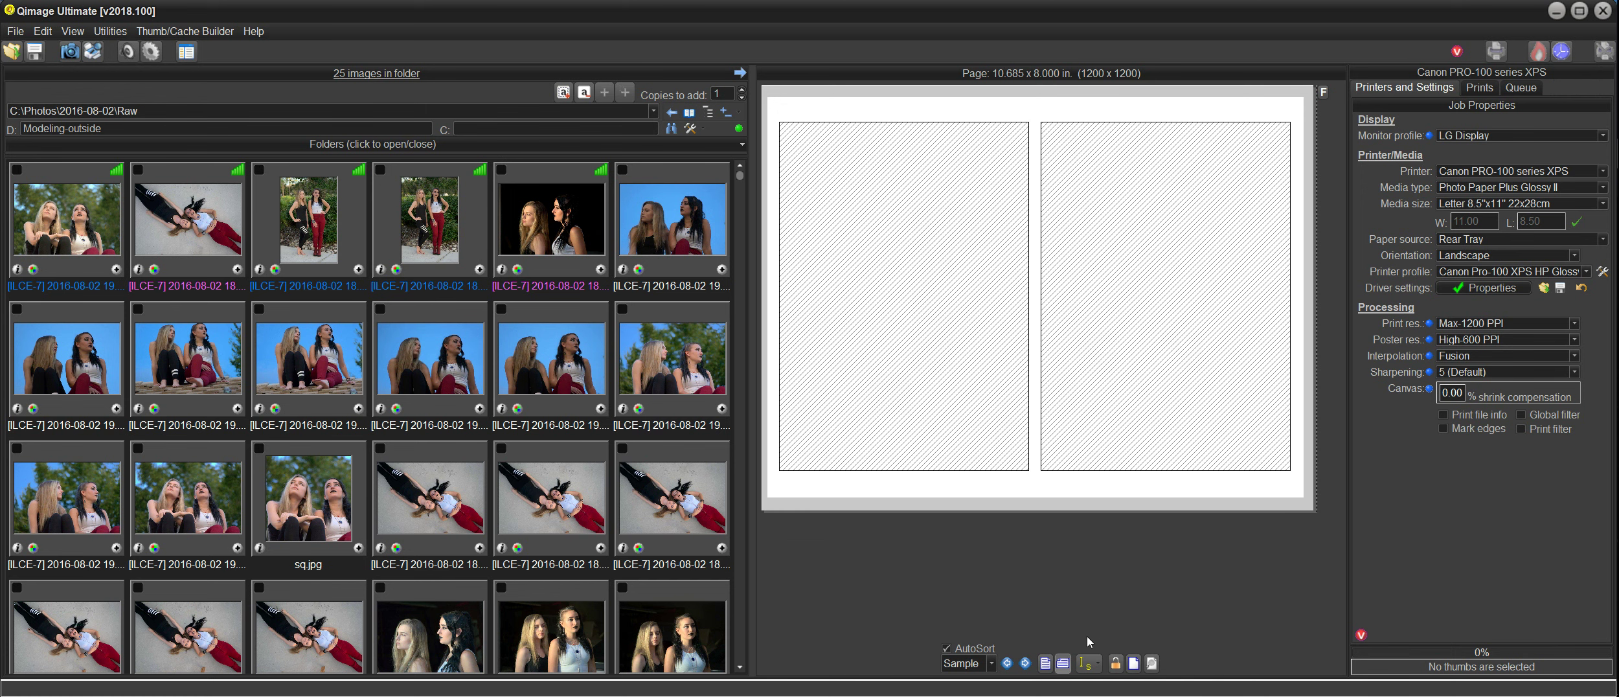
left_click(1046, 665)
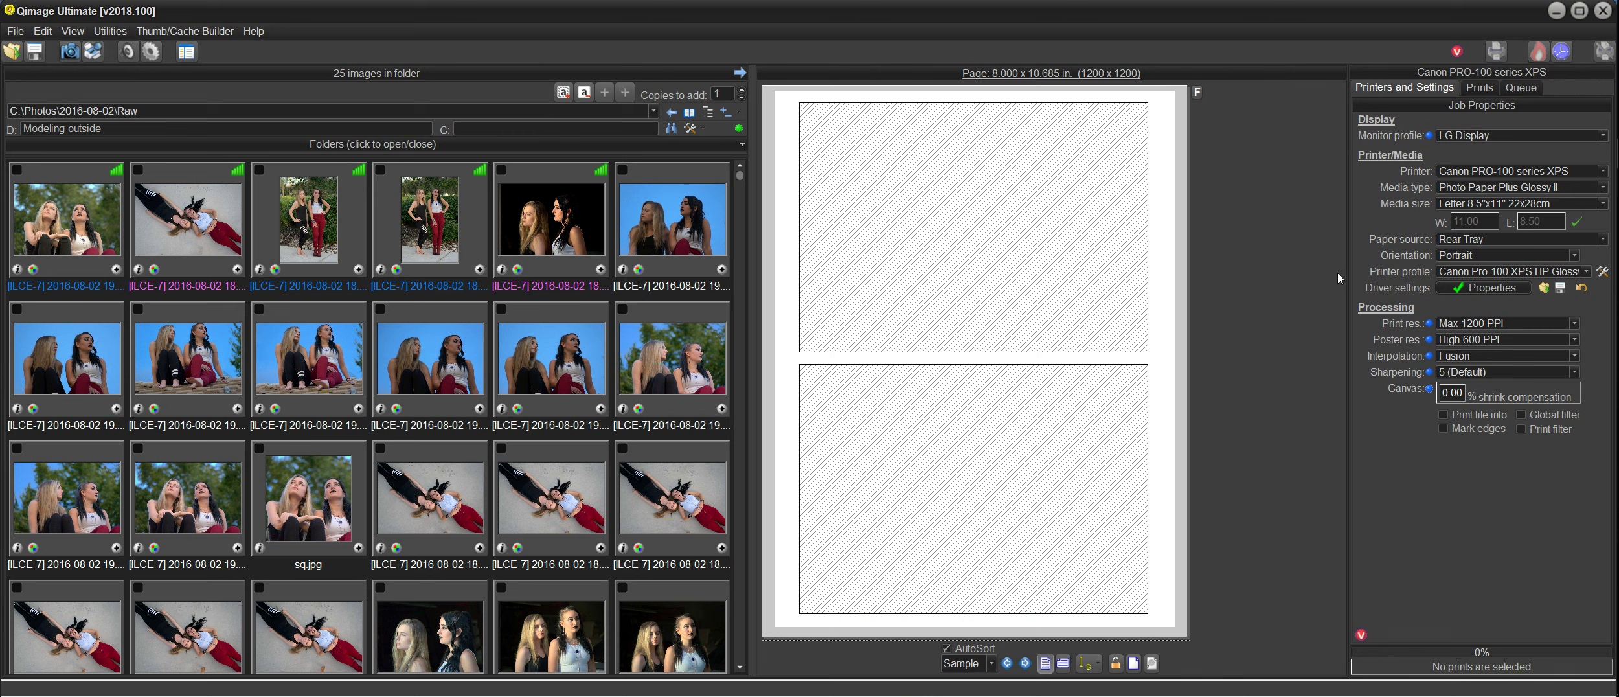
left_click(1485, 87)
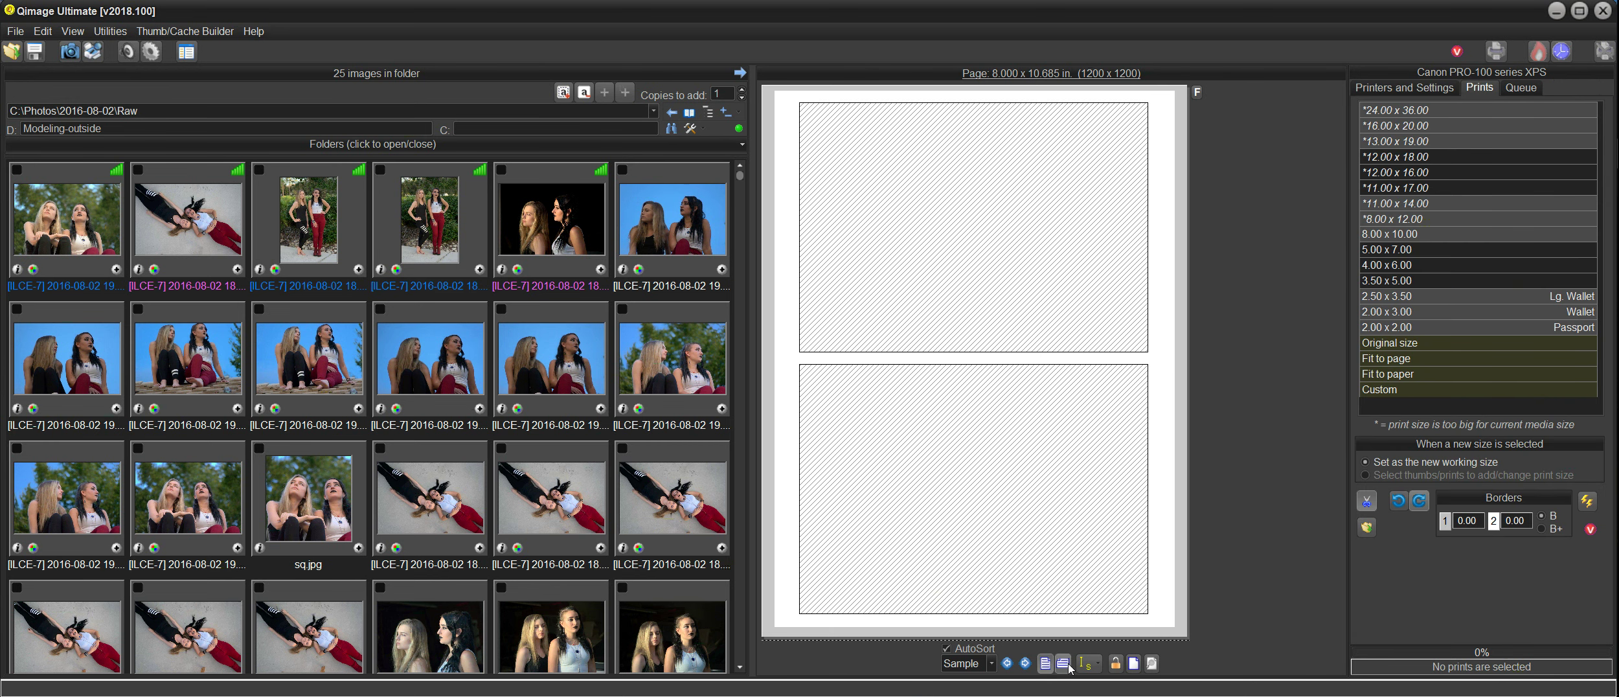
left_click(1444, 90)
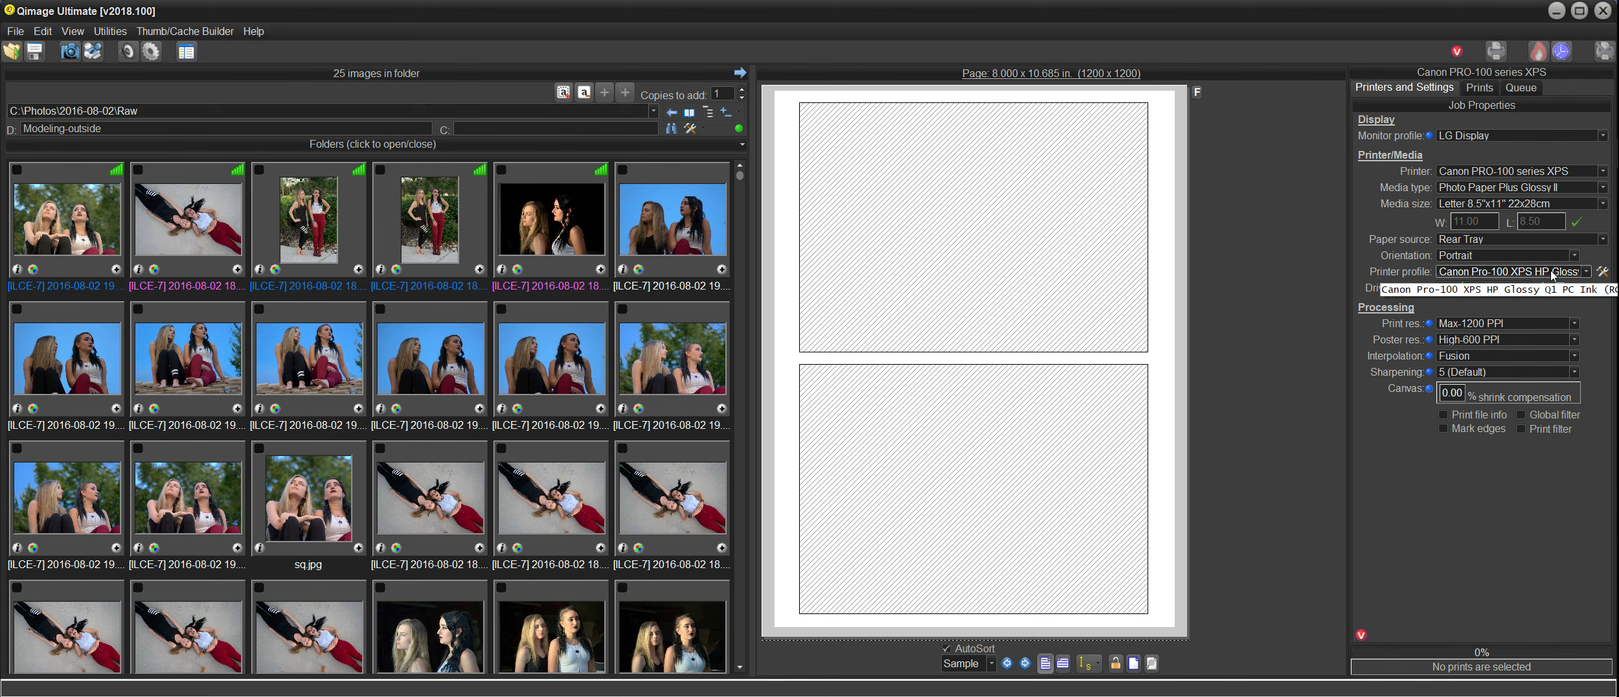
Check the printer colour profile list without changing it, then open the Canon PRO-100 driver properties.
left_click(1590, 273)
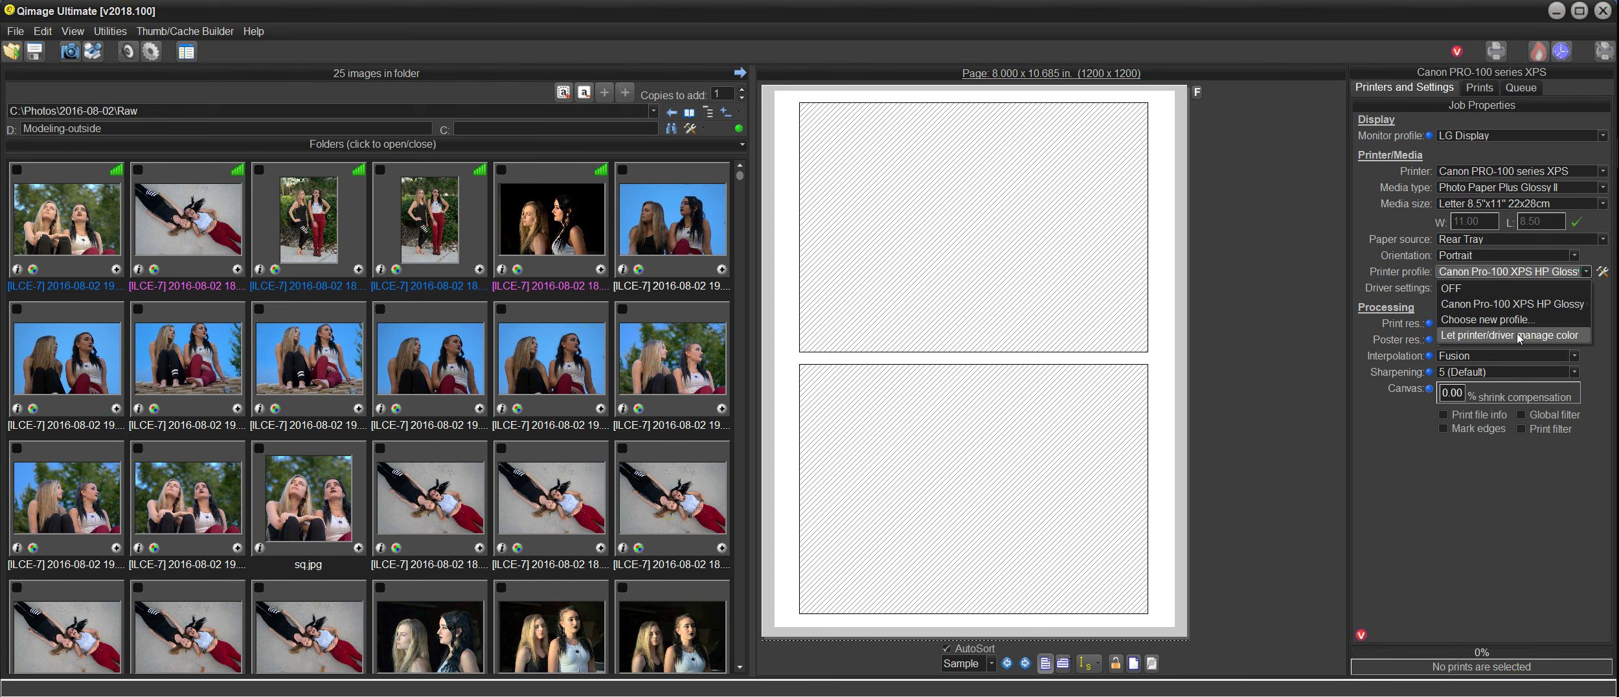
left_click(1498, 500)
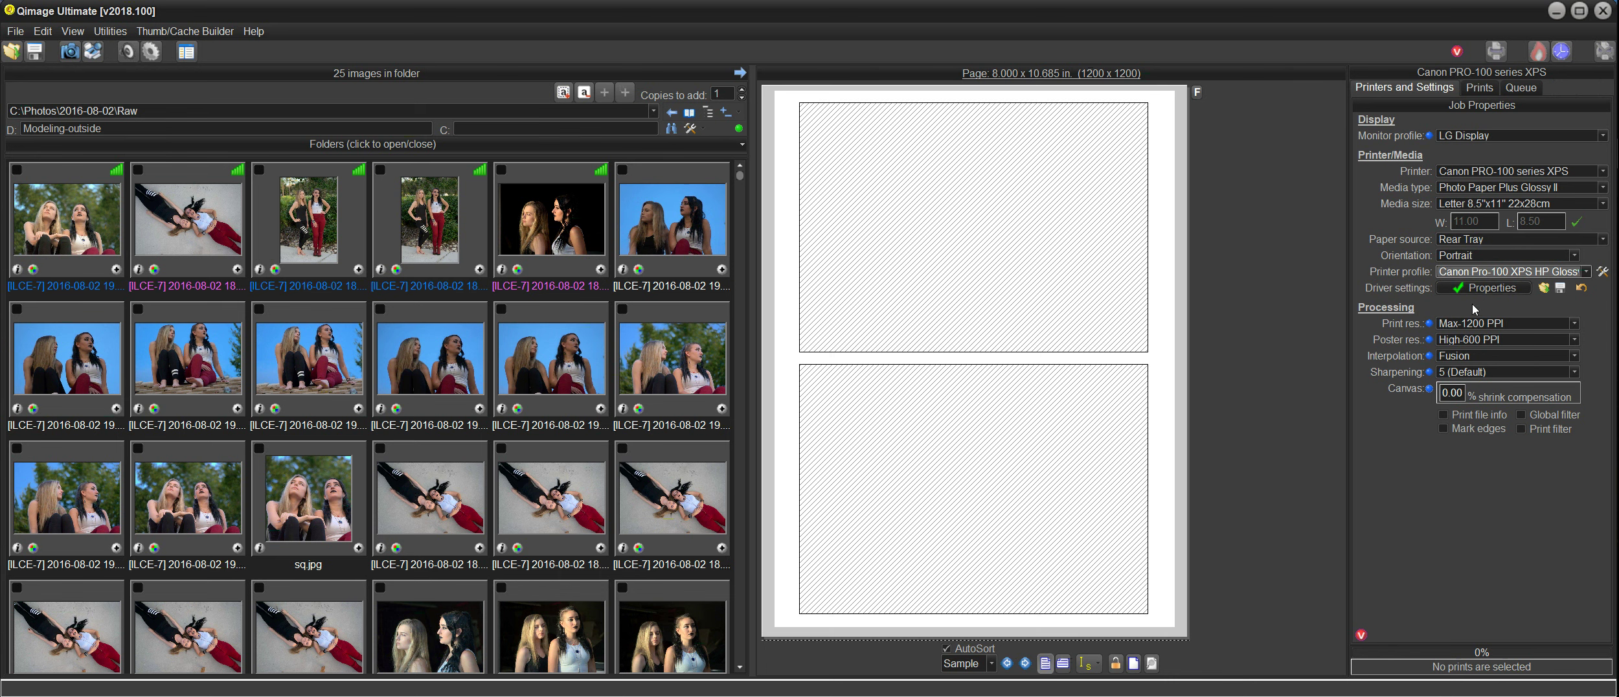
left_click(1479, 291)
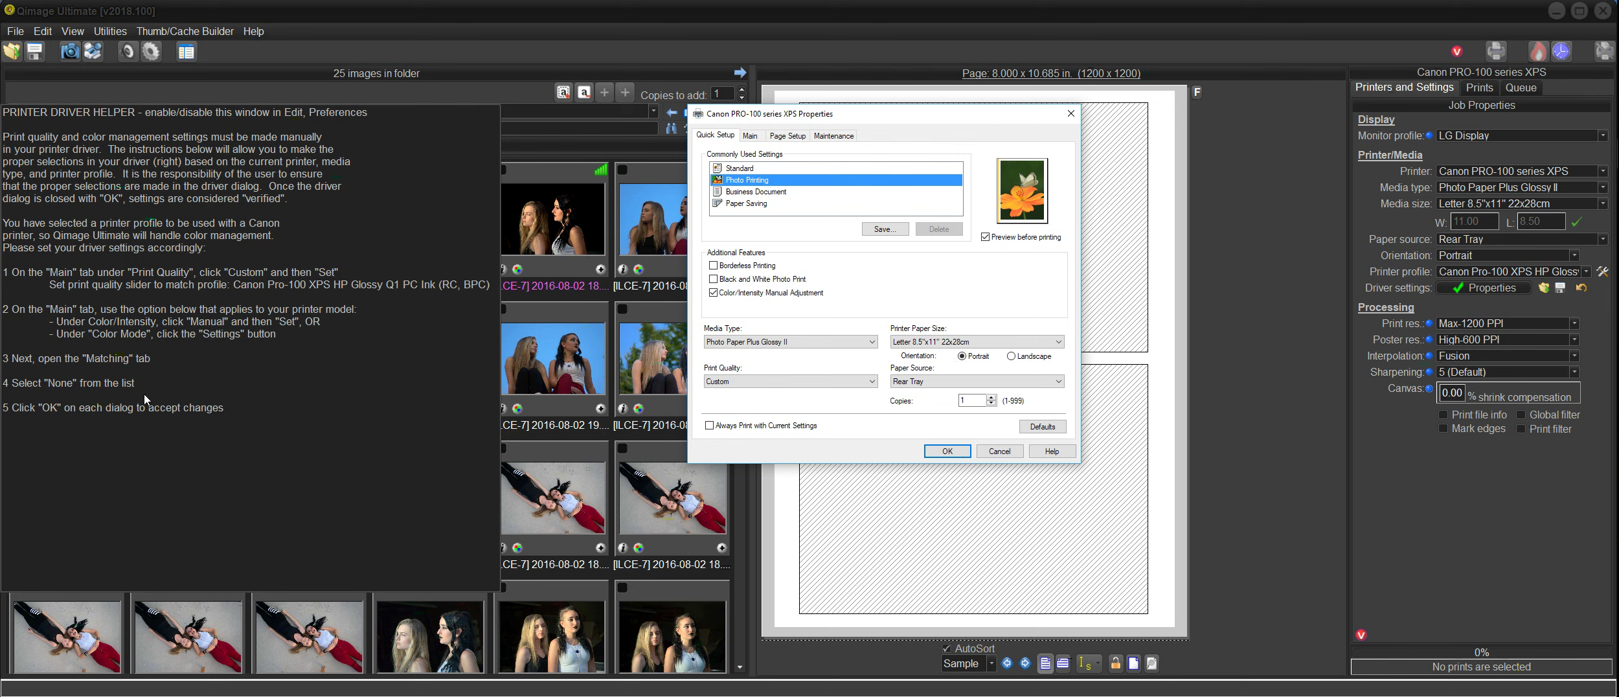
Check the Canon PRO-100 Main tab settings and close the properties with OK.
left_click(751, 136)
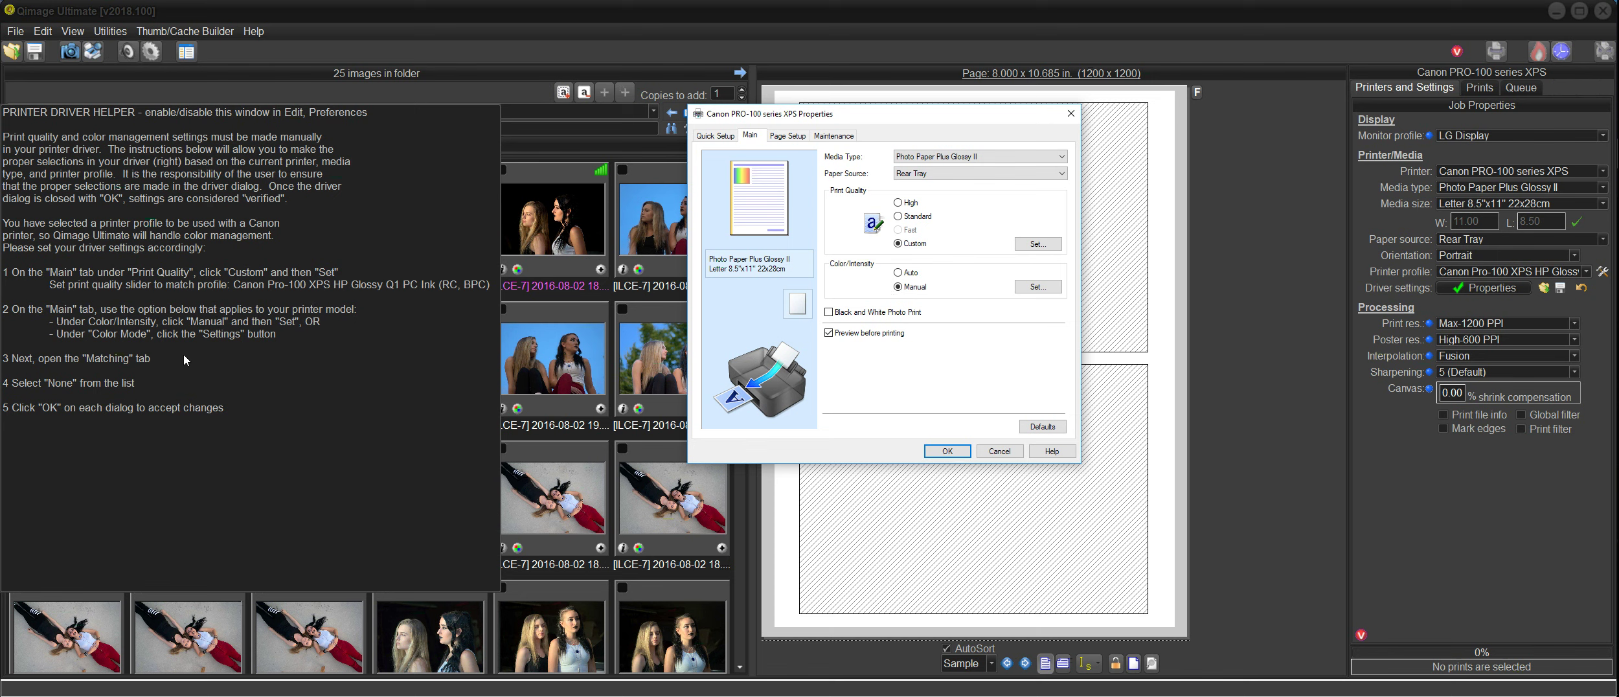
left_click(941, 453)
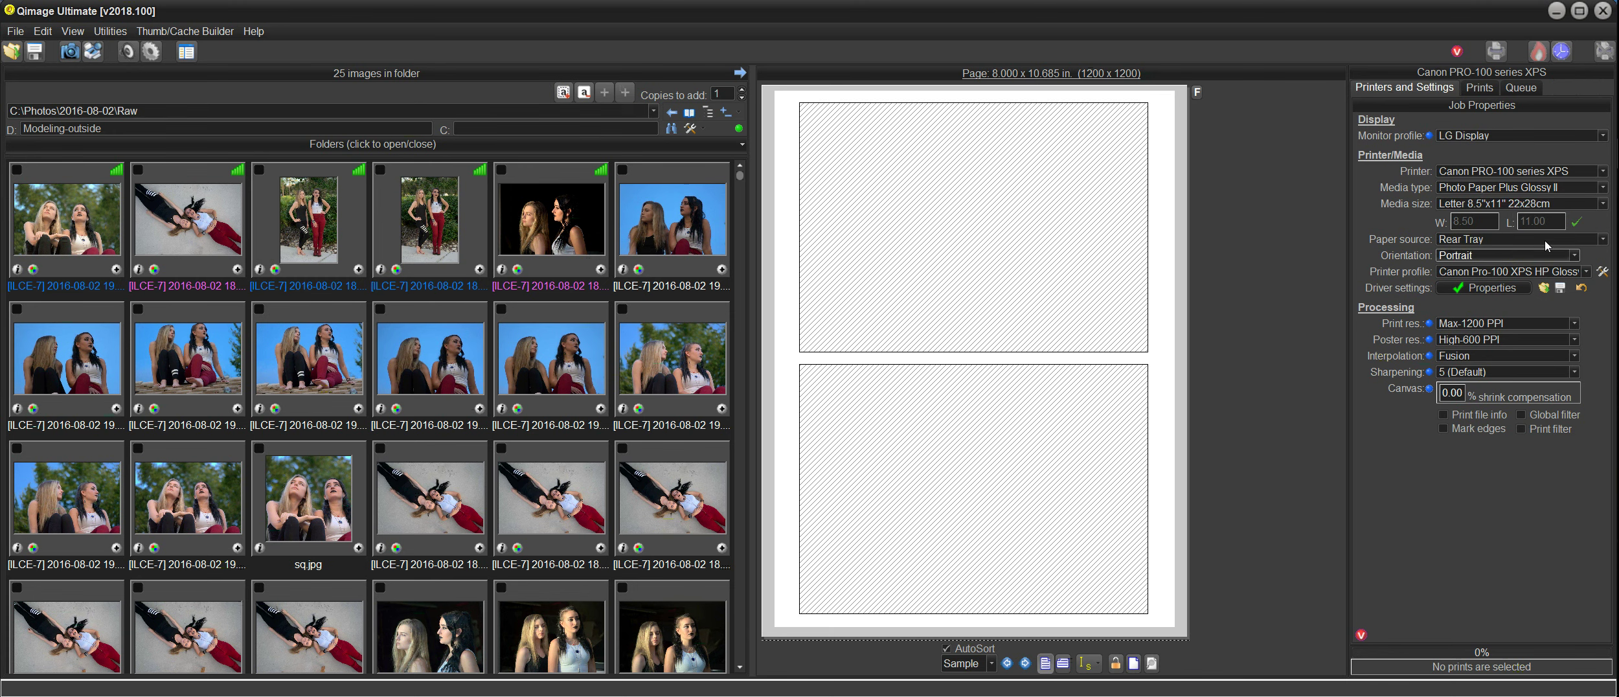
Try Photo Paper Pro Luster as the media type, then revert to Photo Paper Plus Glossy II.
left_click(1602, 188)
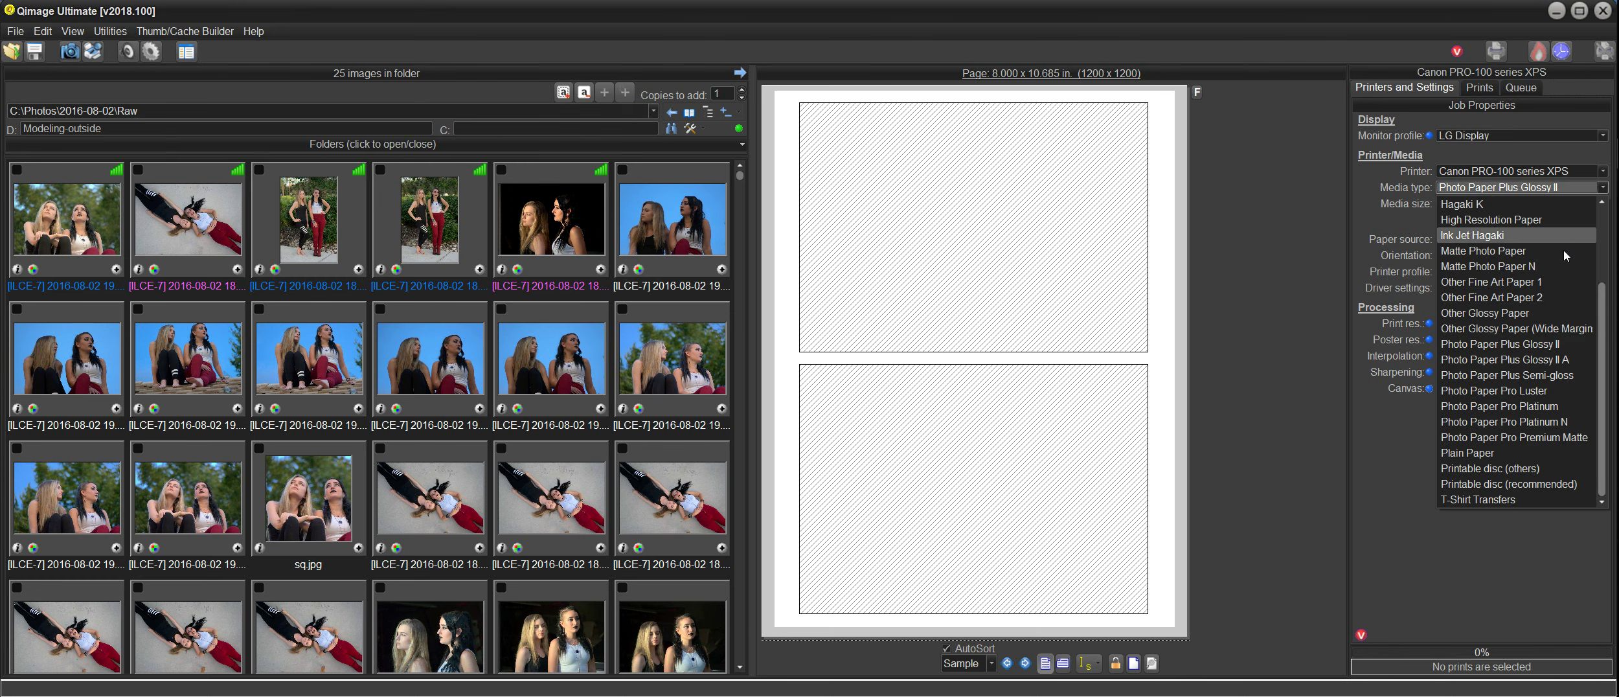
left_click(1525, 392)
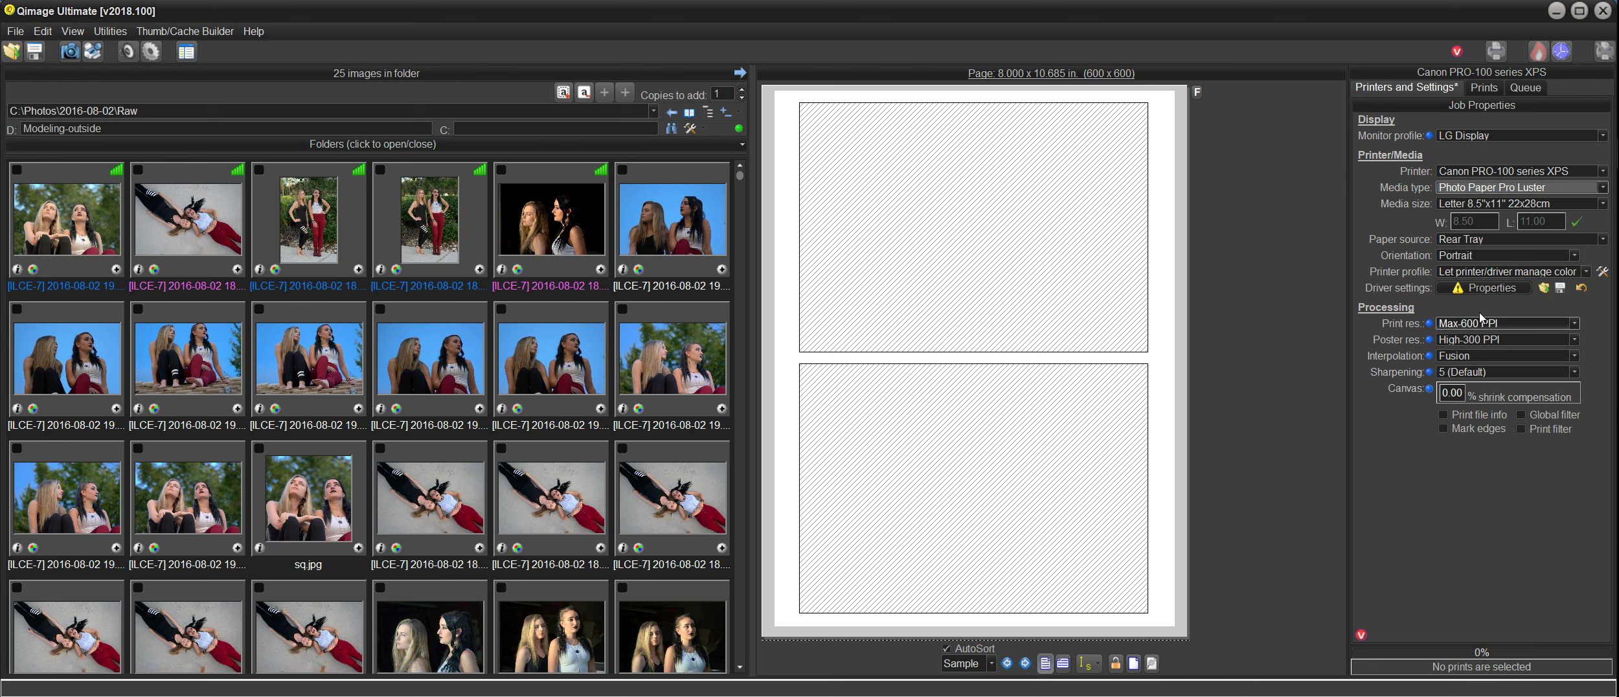
left_click(1602, 188)
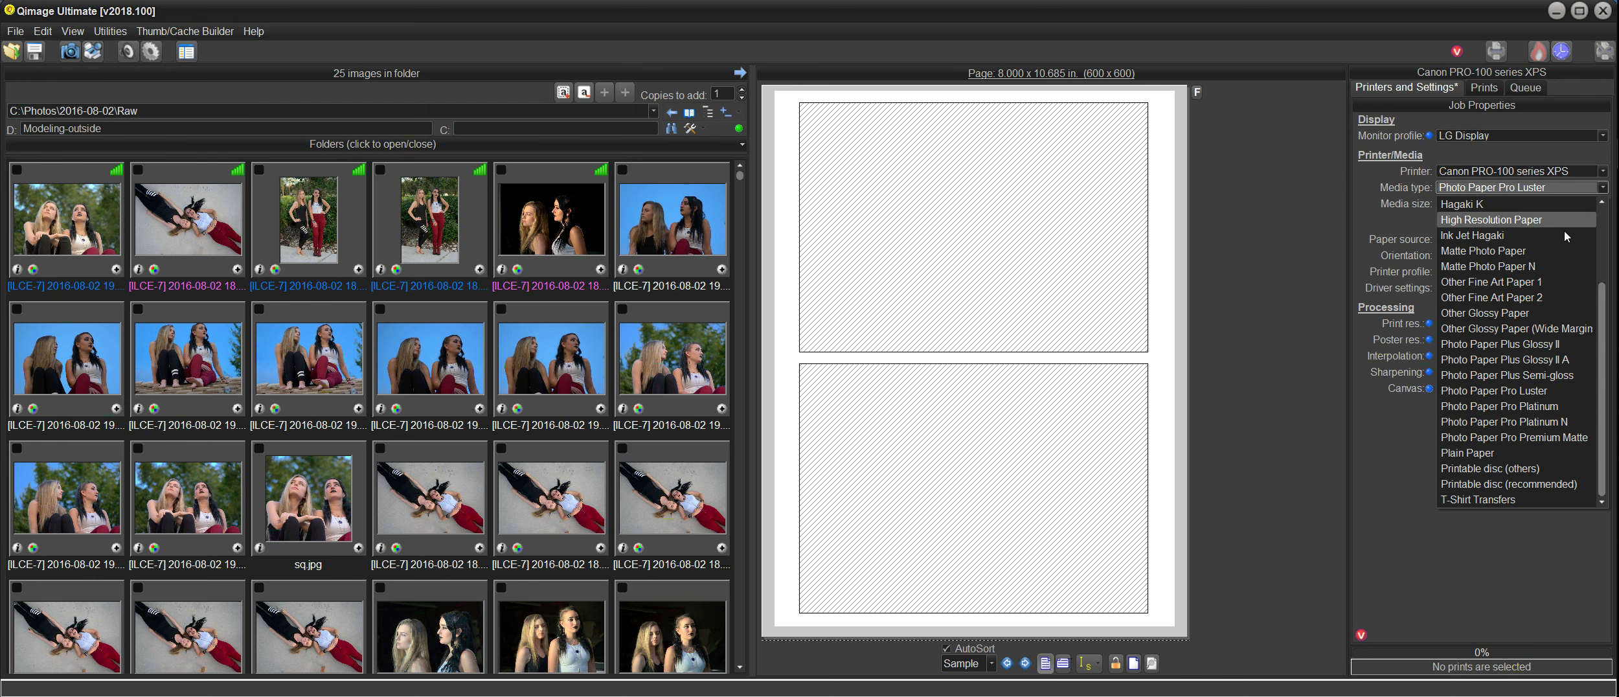
left_click(1532, 345)
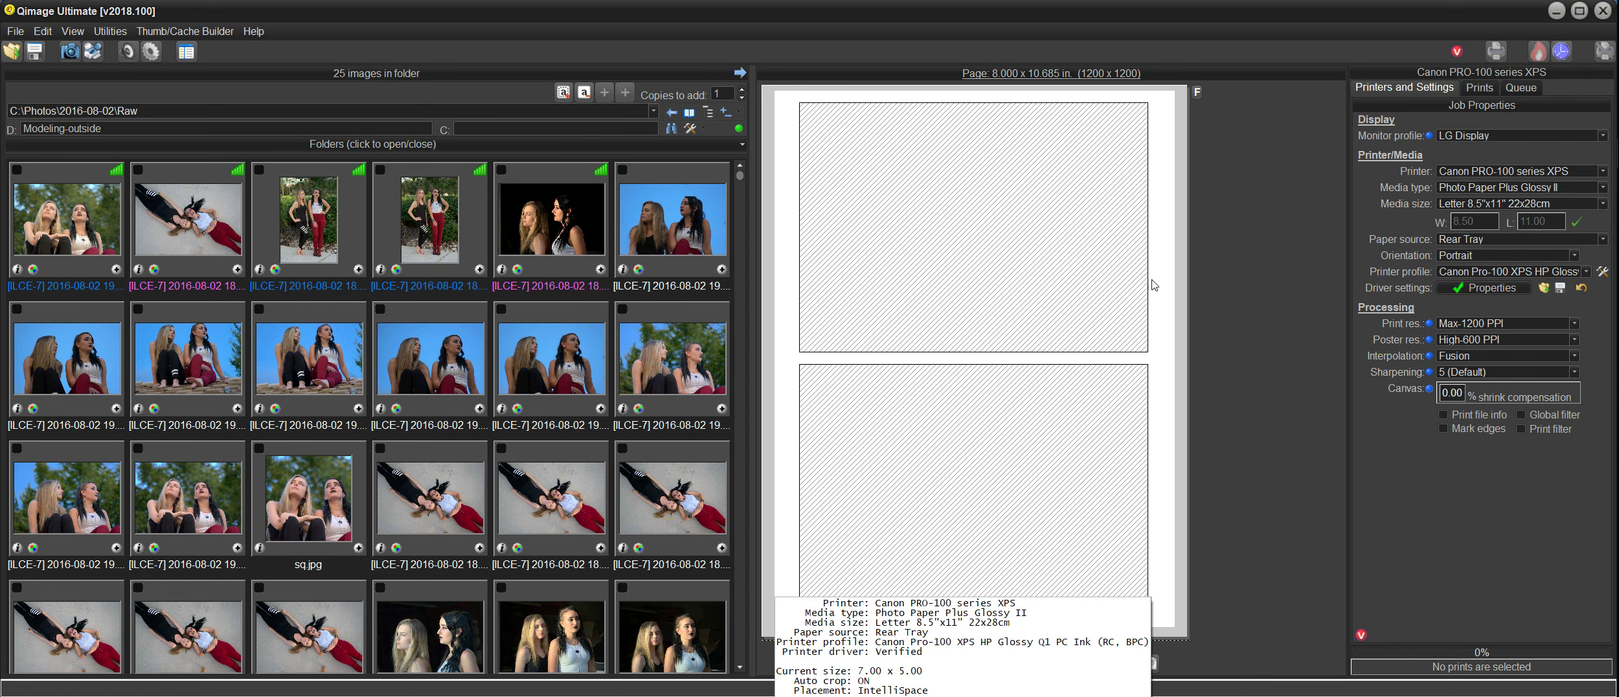
Show the Prints tab's list of standard print sizes in the right panel.
left_click(1483, 91)
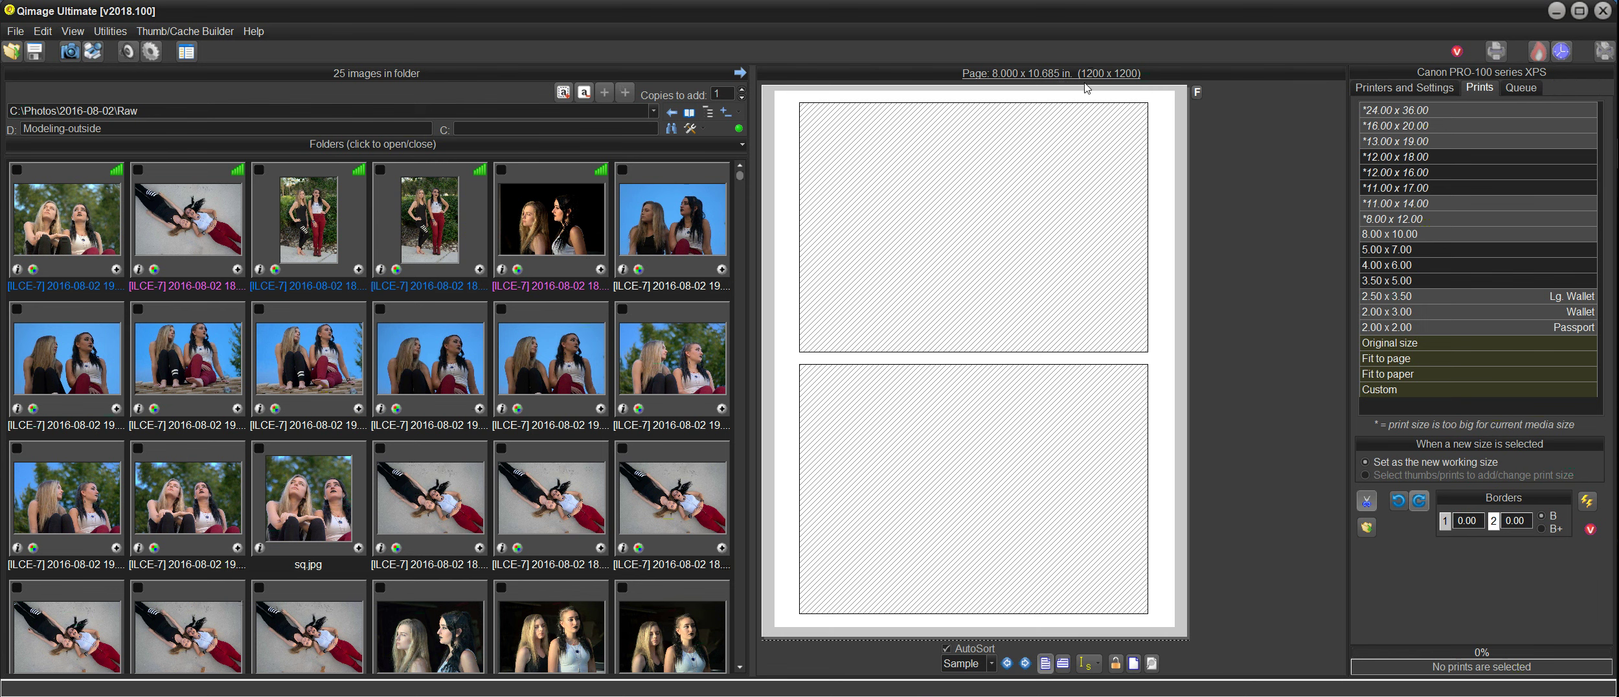
mouse_move(1066, 133)
mouse_move(1083, 216)
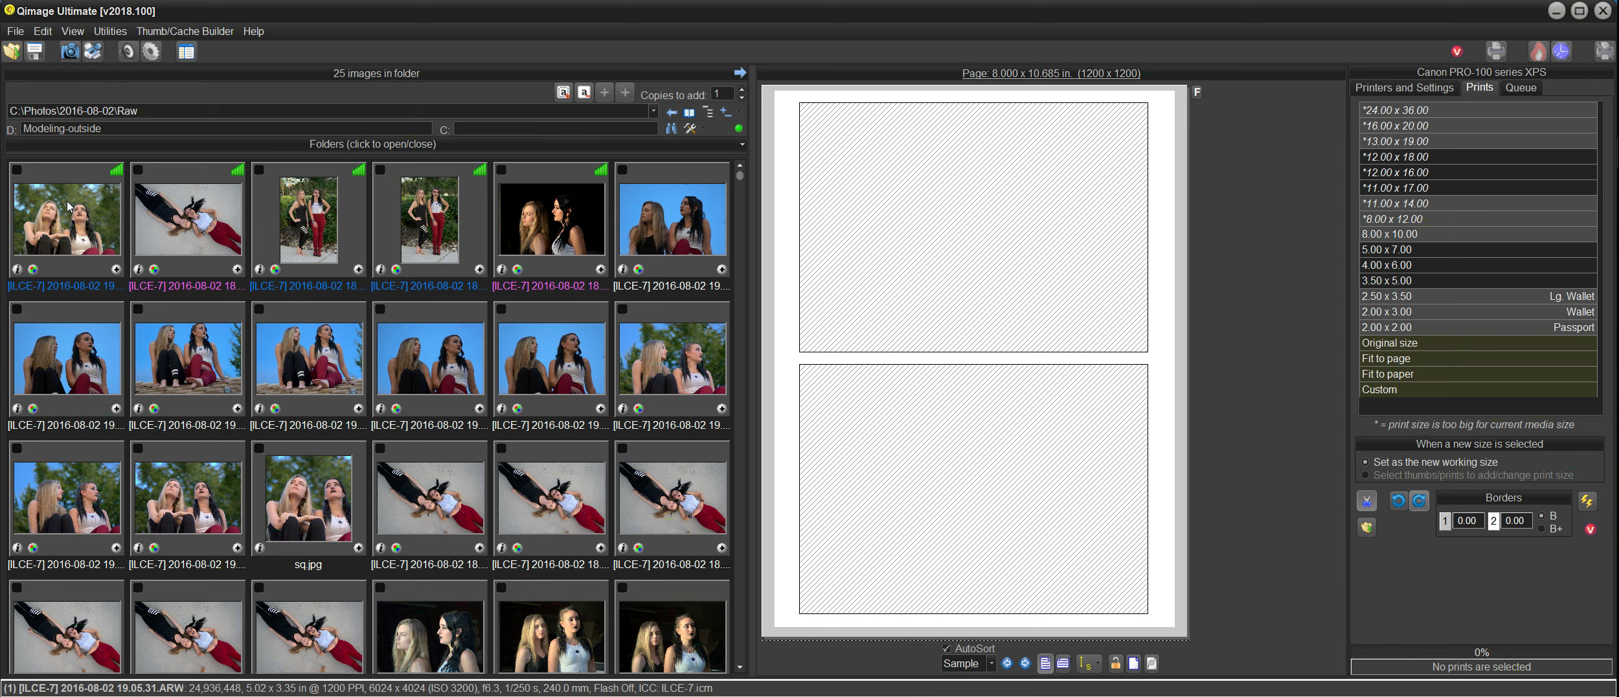
Place the first photo at 5x7 and the next chosen photo at 2x3 wallet size.
left_click(70, 204)
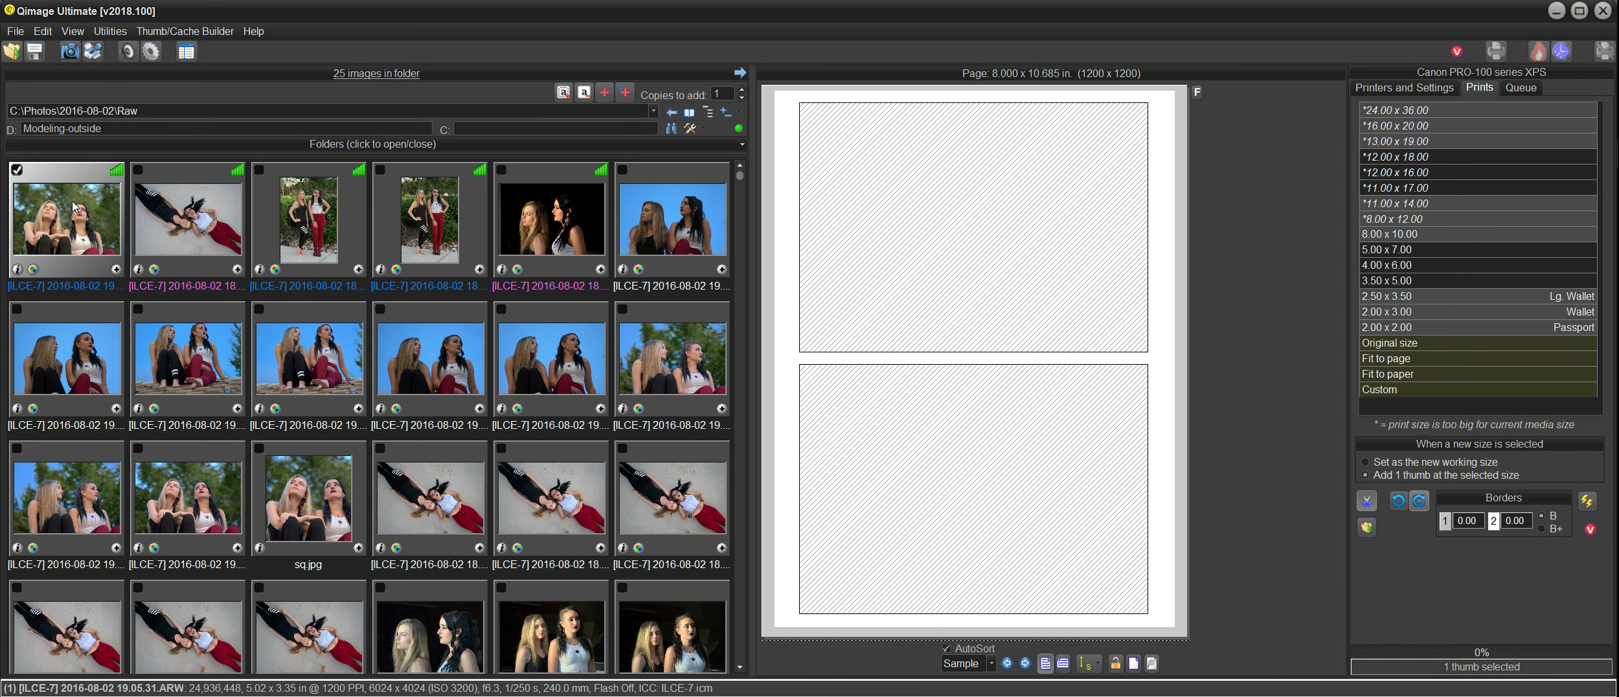
left_click(1417, 250)
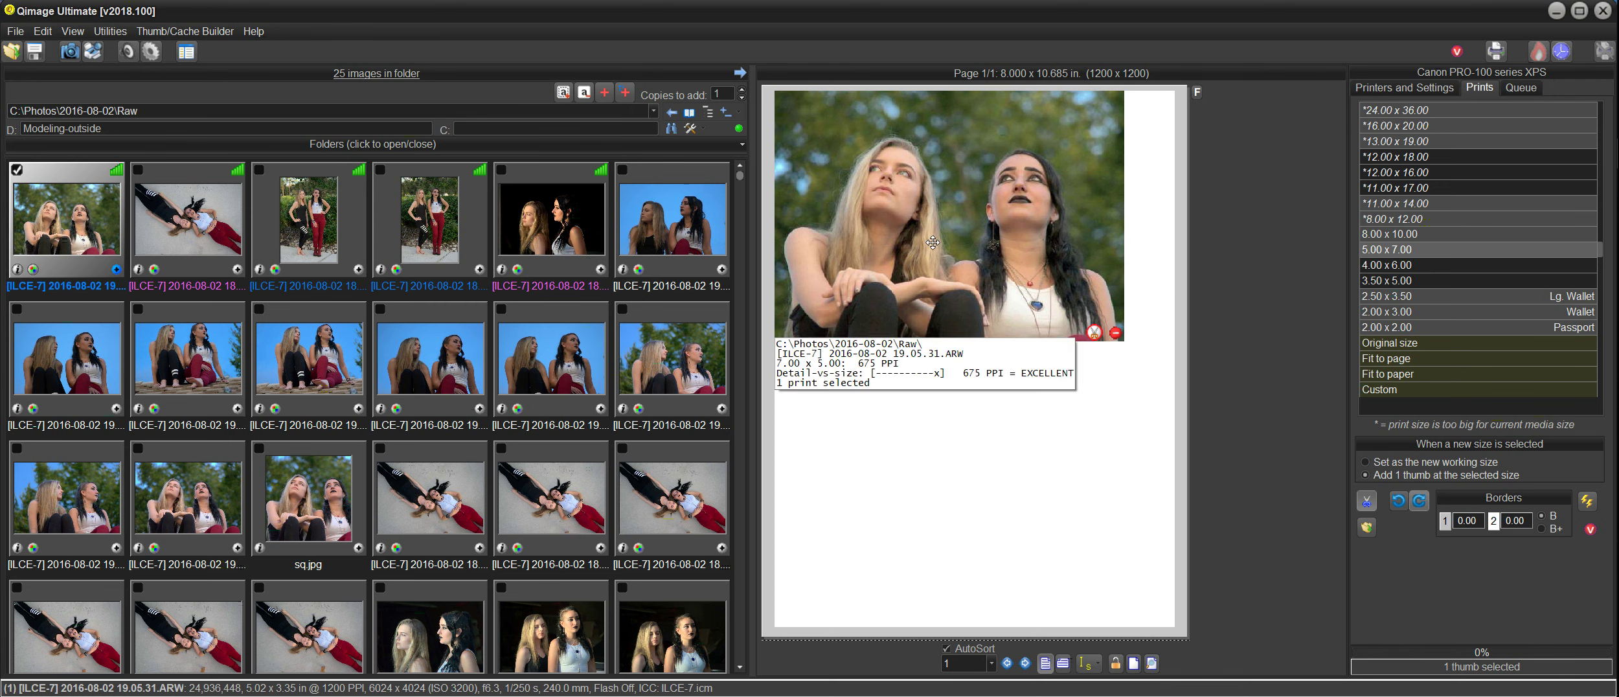
left_click(189, 220)
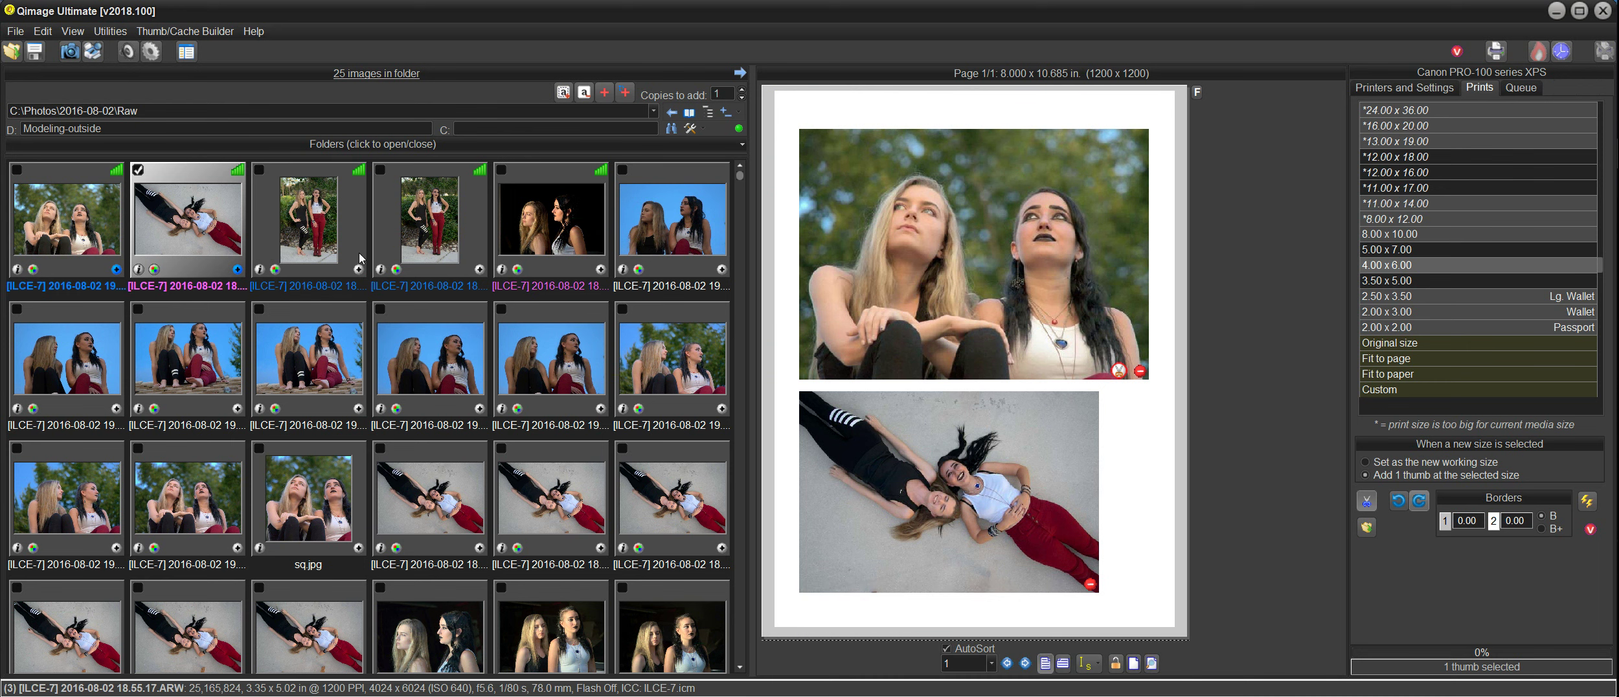
left_click(303, 212)
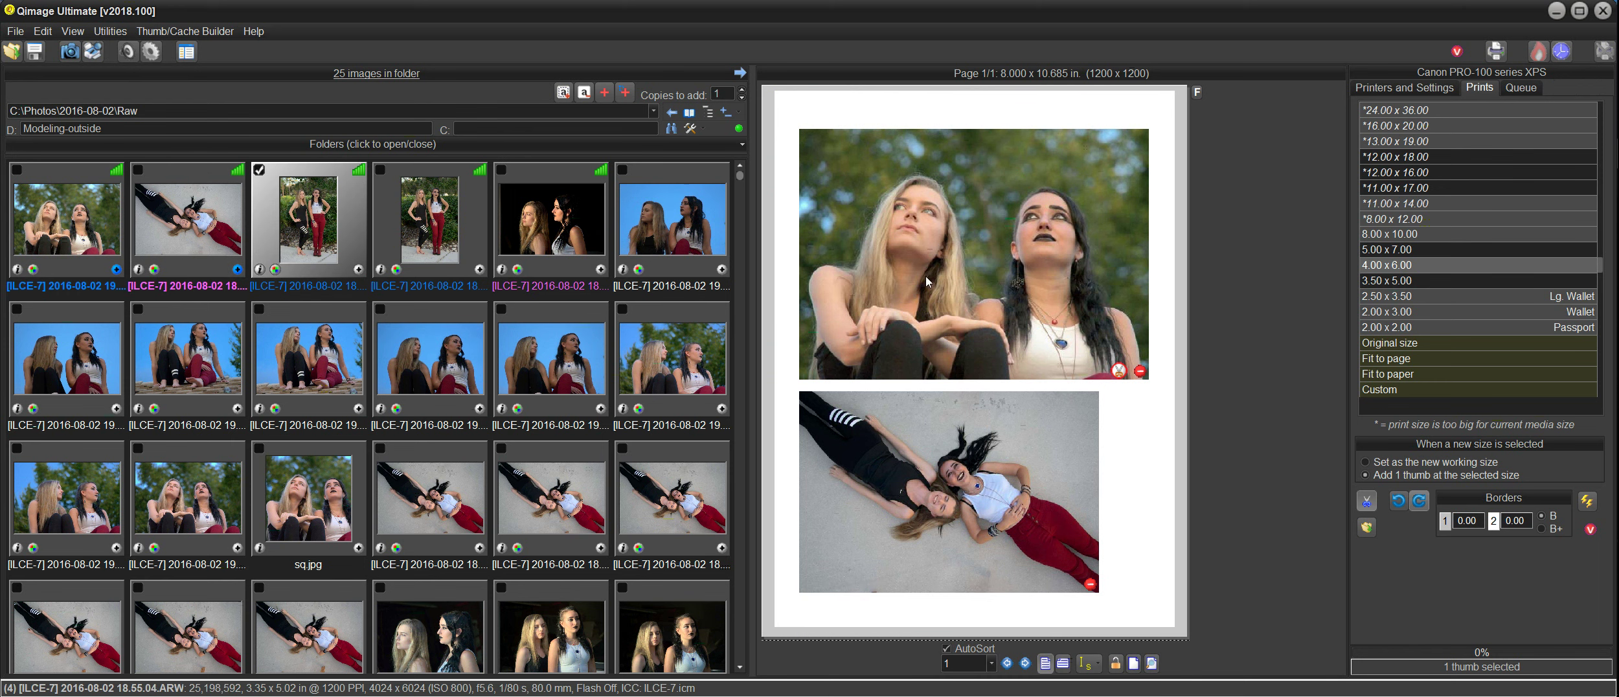
left_click(1456, 313)
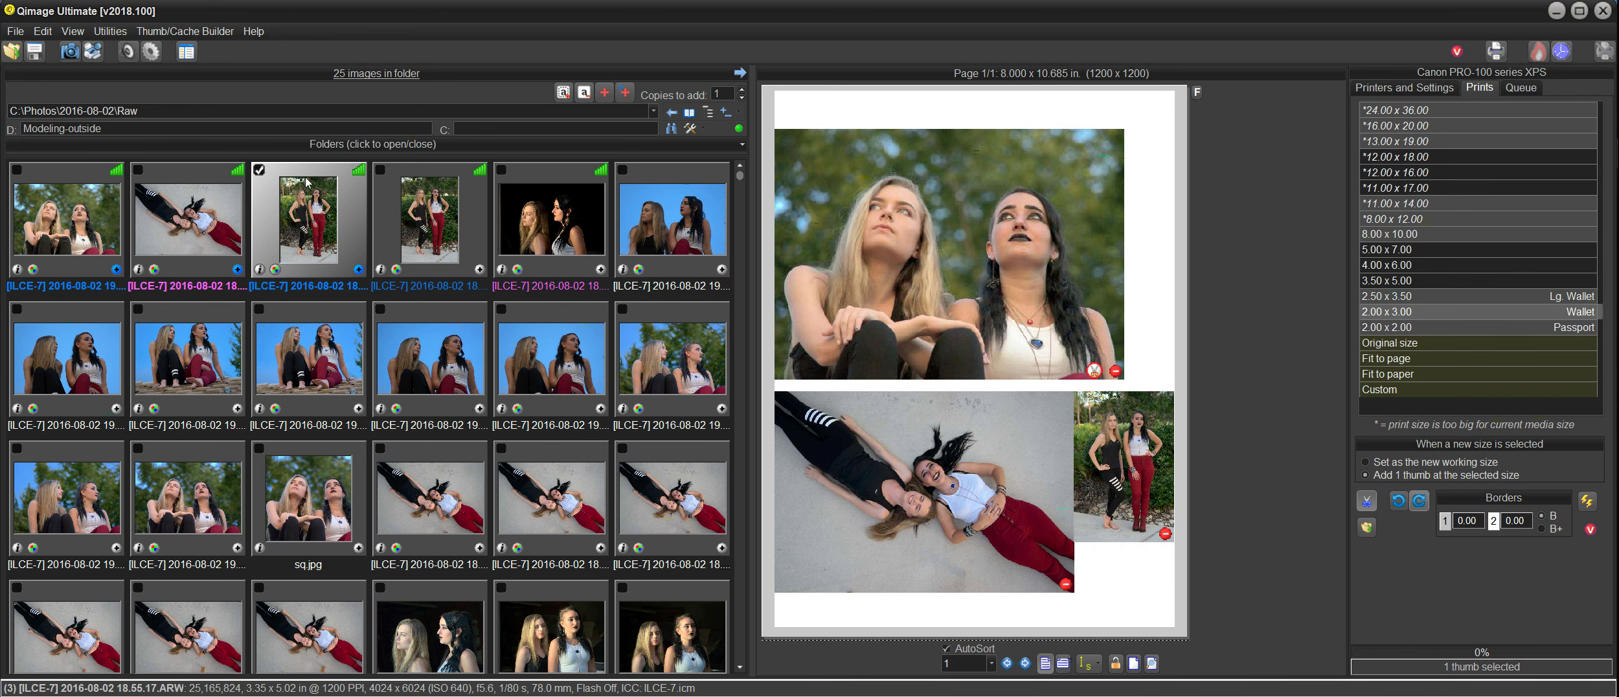
Add the fourth, fifth and sixth photos together at 2x3 wallet size.
left_click(380, 171)
left_click(501, 171)
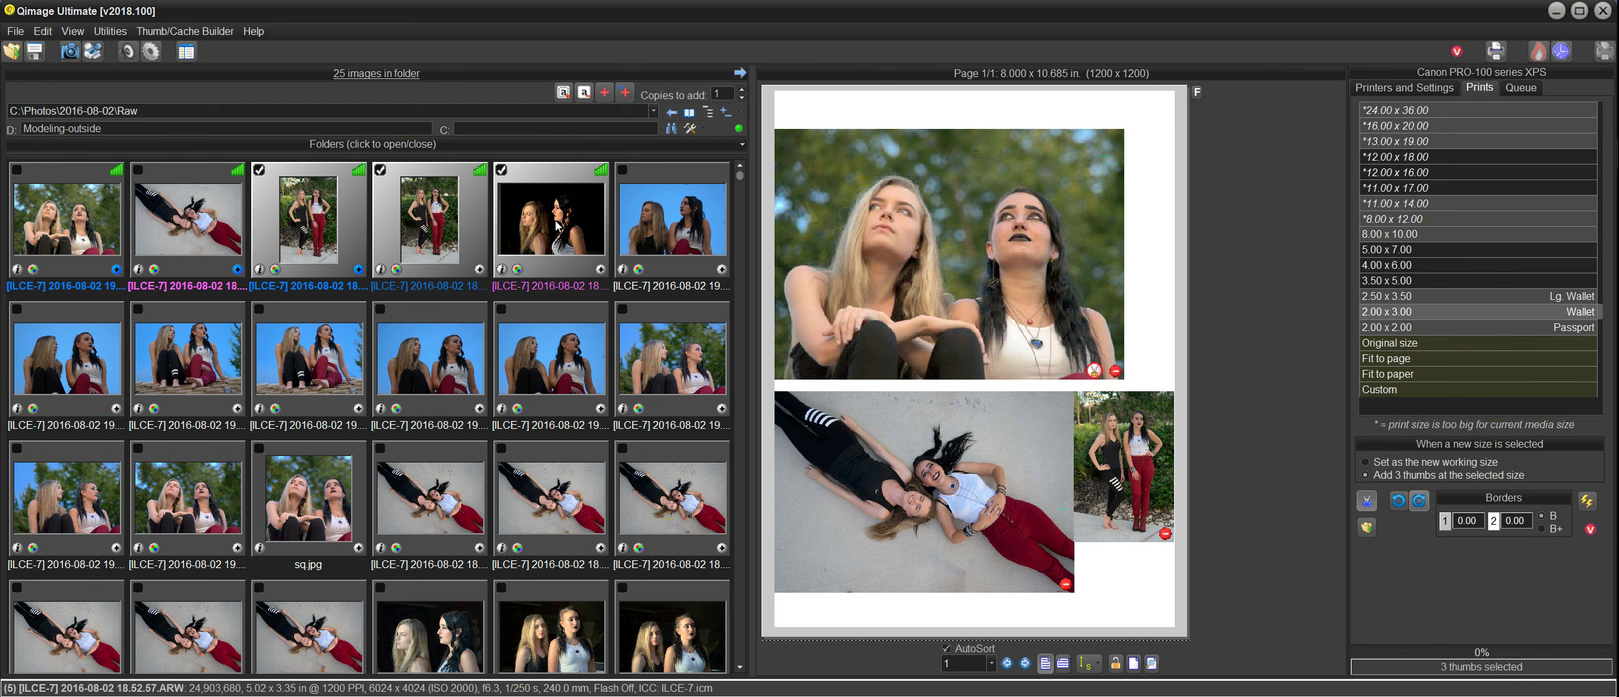
left_click(261, 171)
left_click(622, 170)
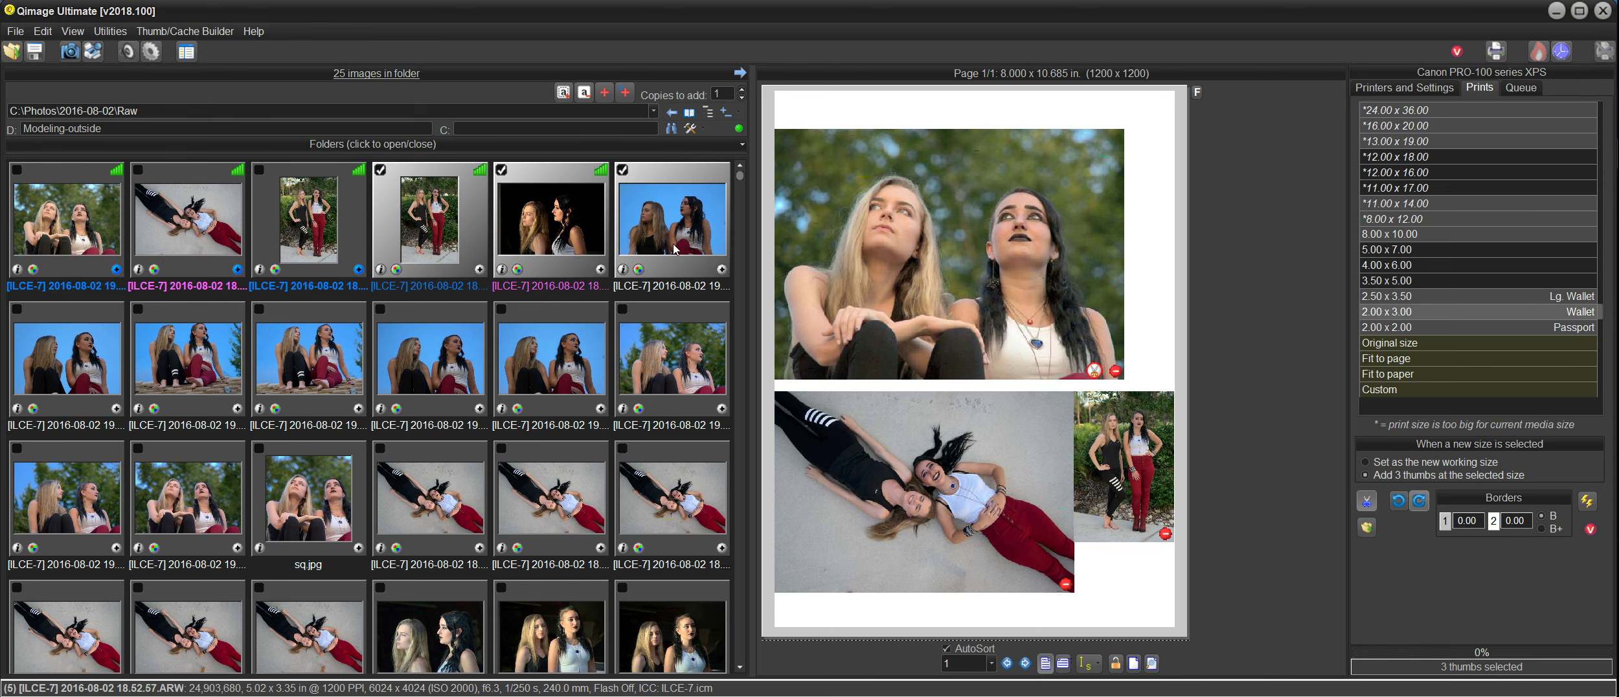
left_click(1419, 315)
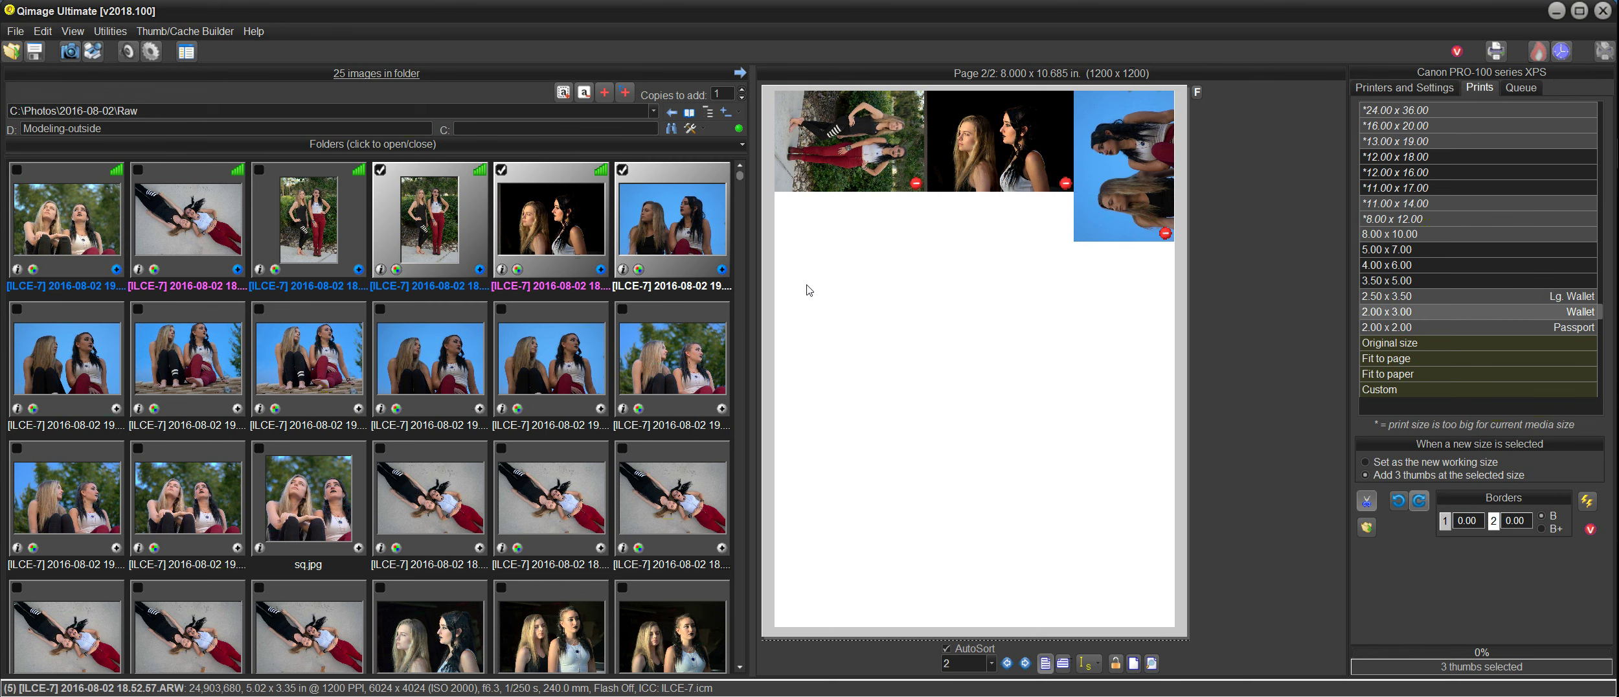
Enlarge the blue-sky wallet print on the page to 5x7.
left_click(1123, 175)
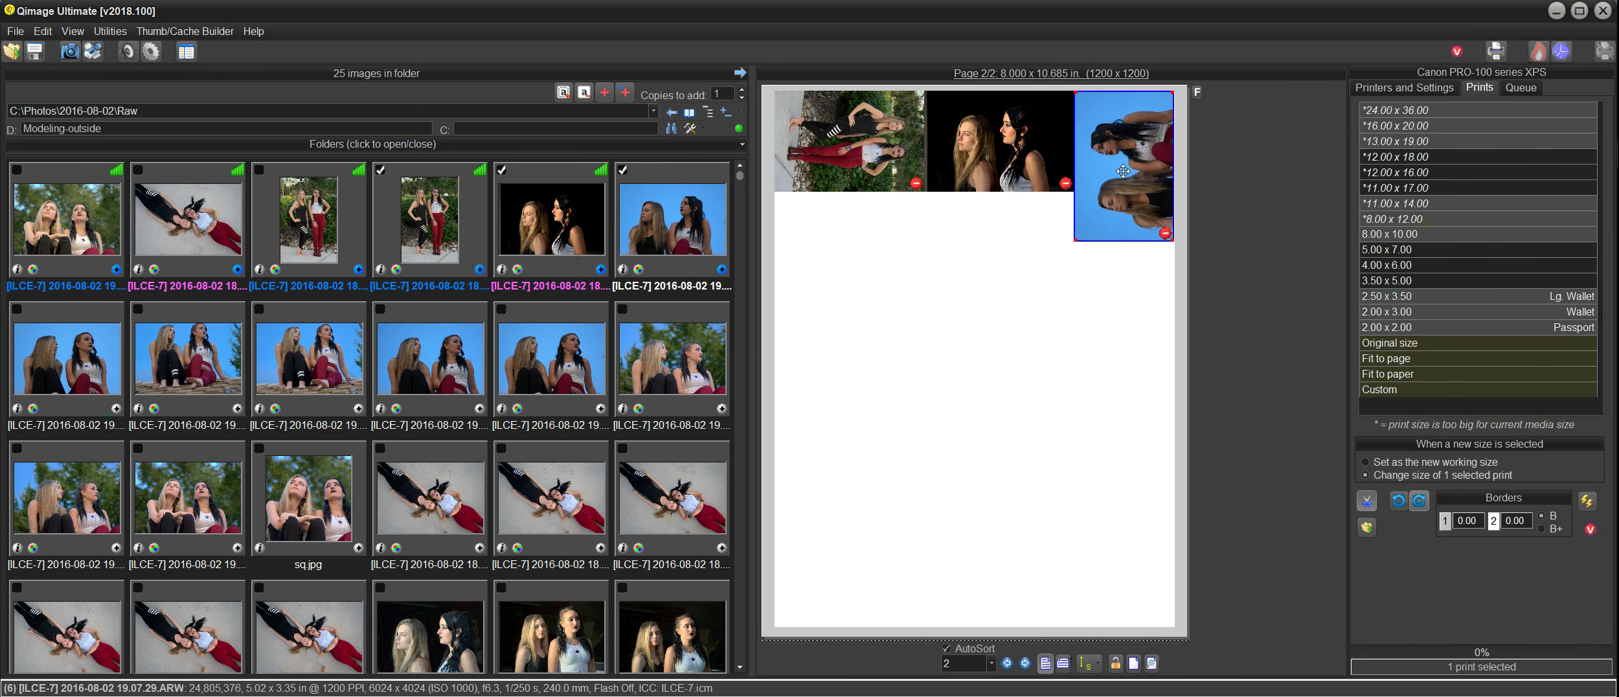
left_click(1394, 252)
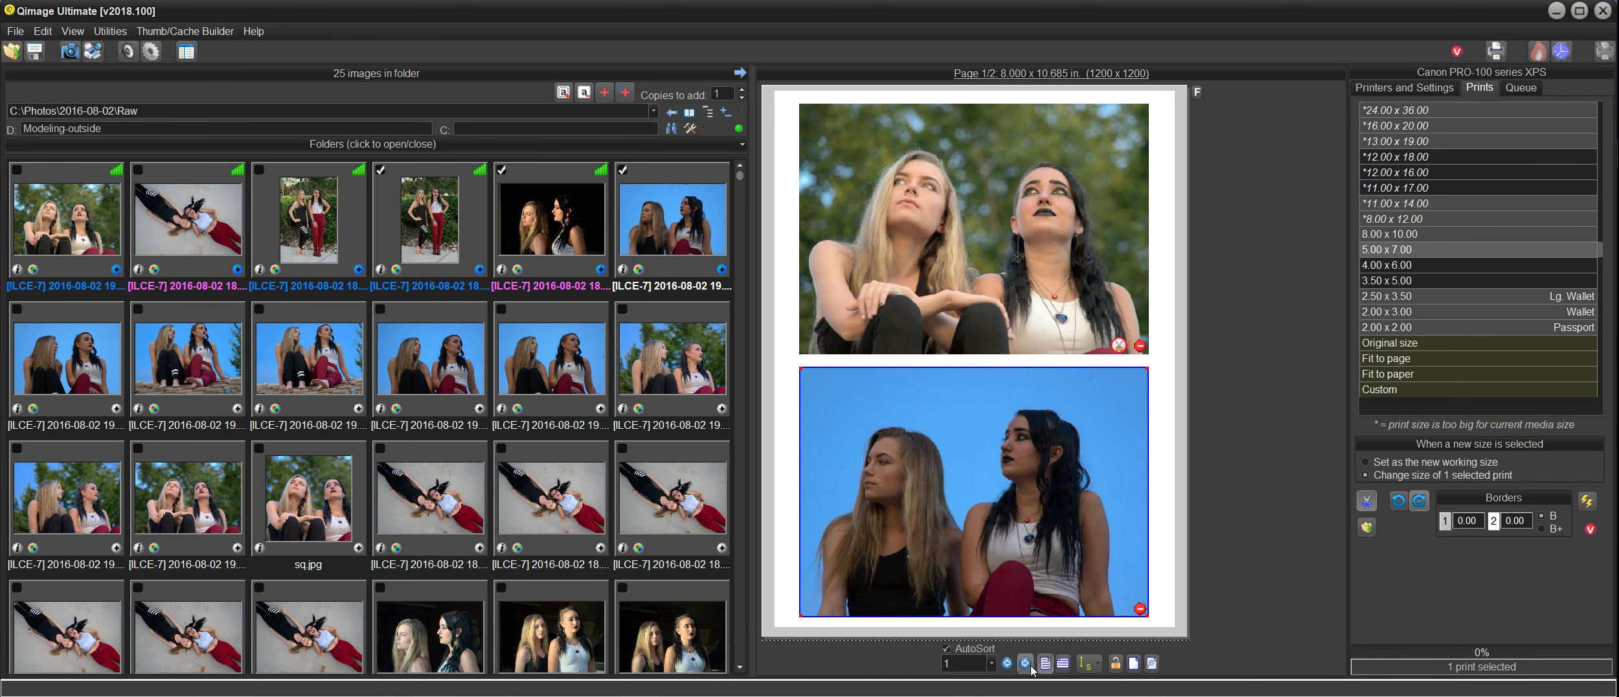
left_click(1027, 664)
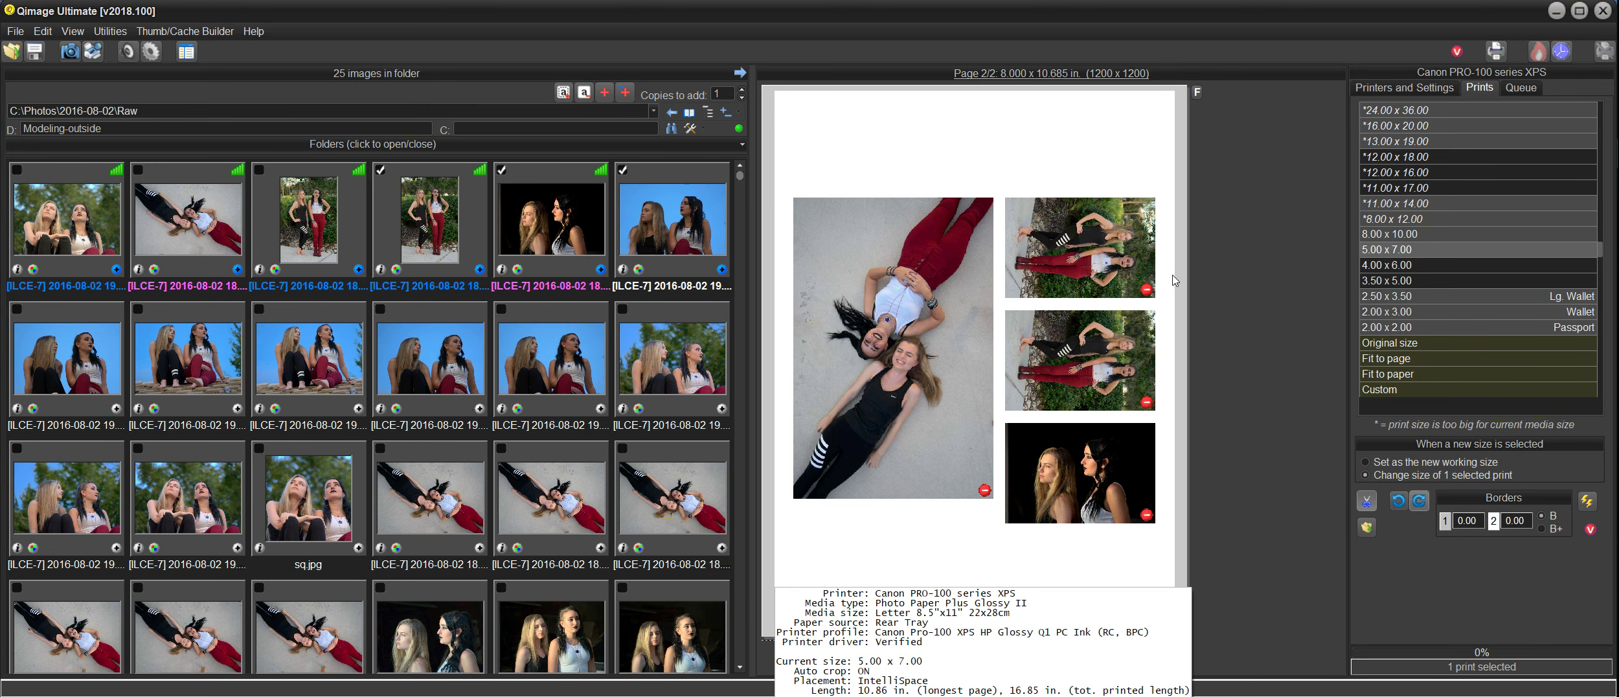
On page 2, try 8x10 and 5x7 on the lying-down print, keep 4x6, and delete the dark wallet.
left_click(906, 341)
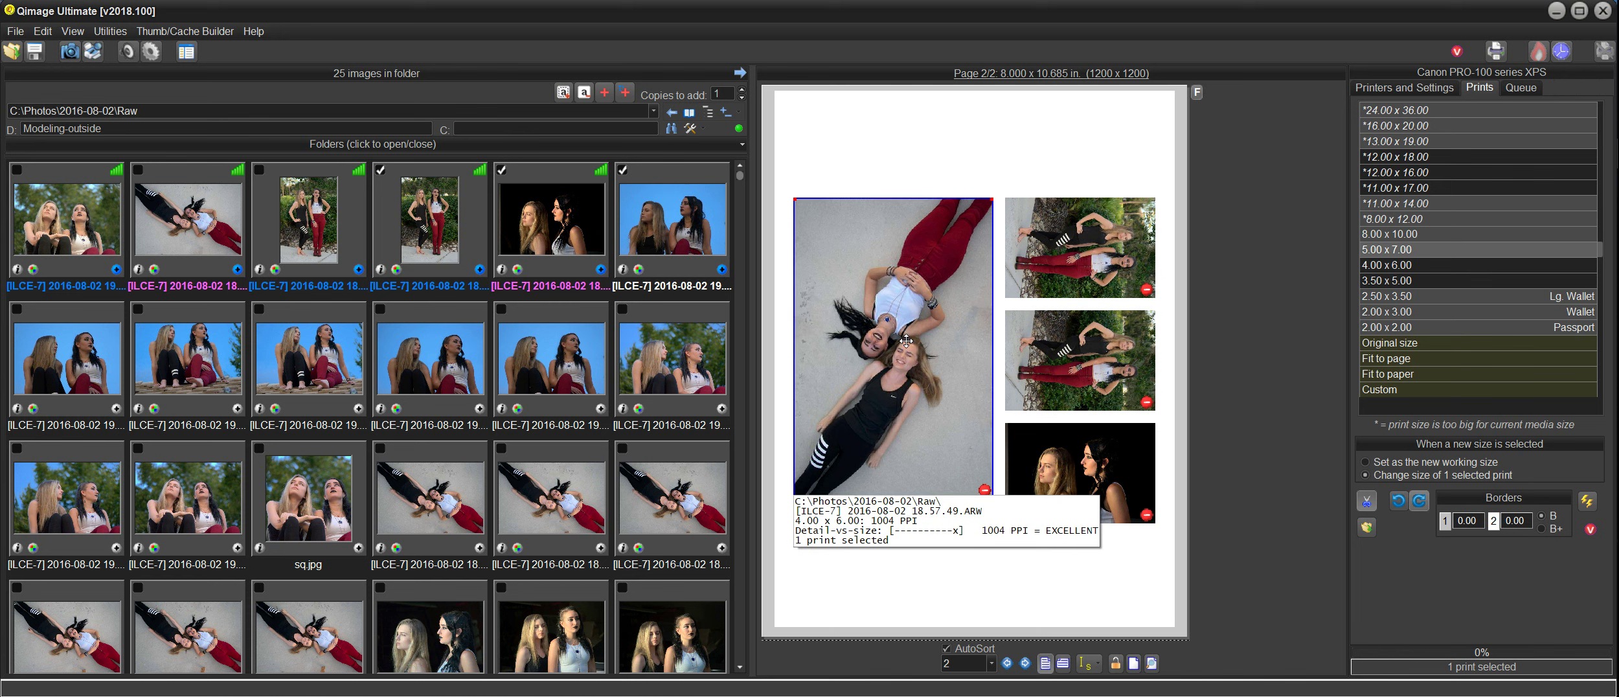
left_click(1415, 237)
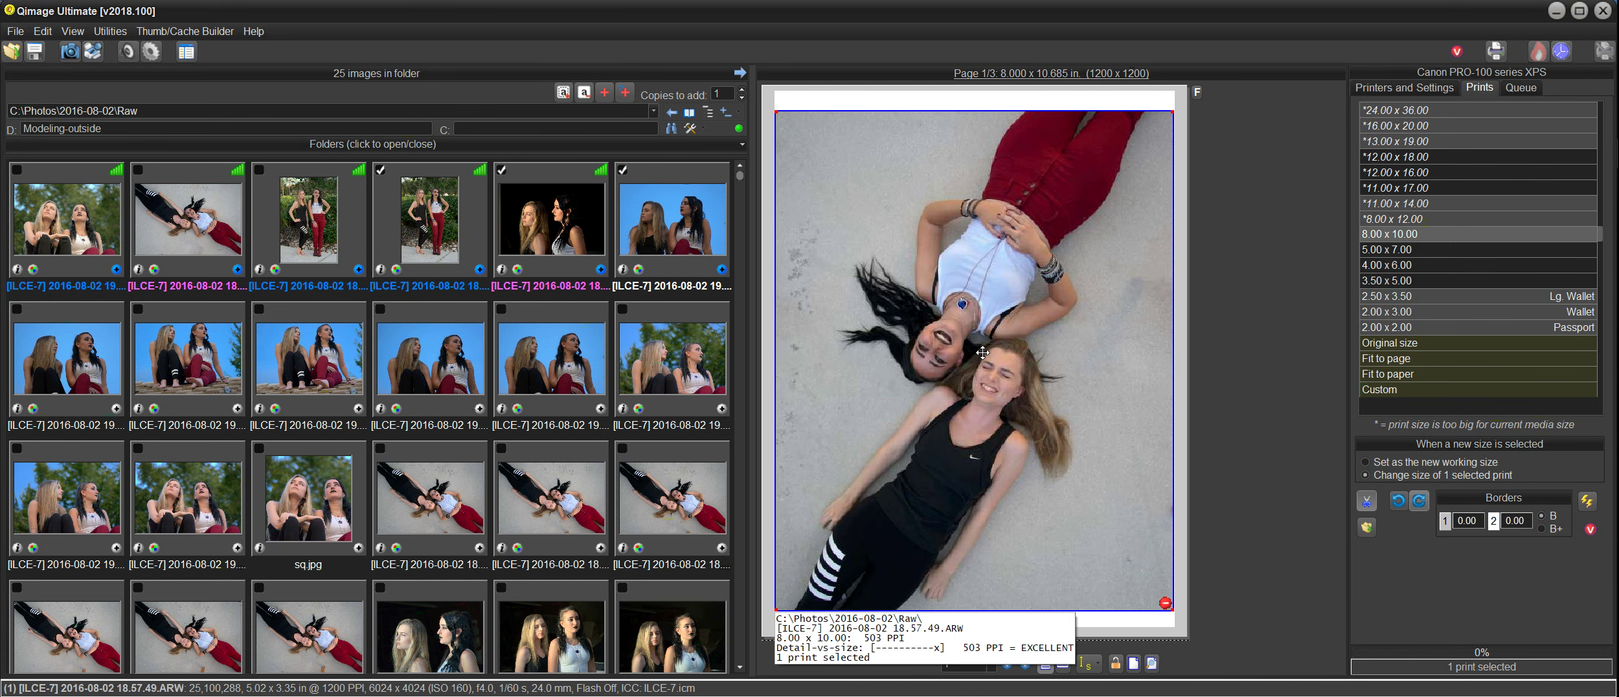
left_click(1450, 253)
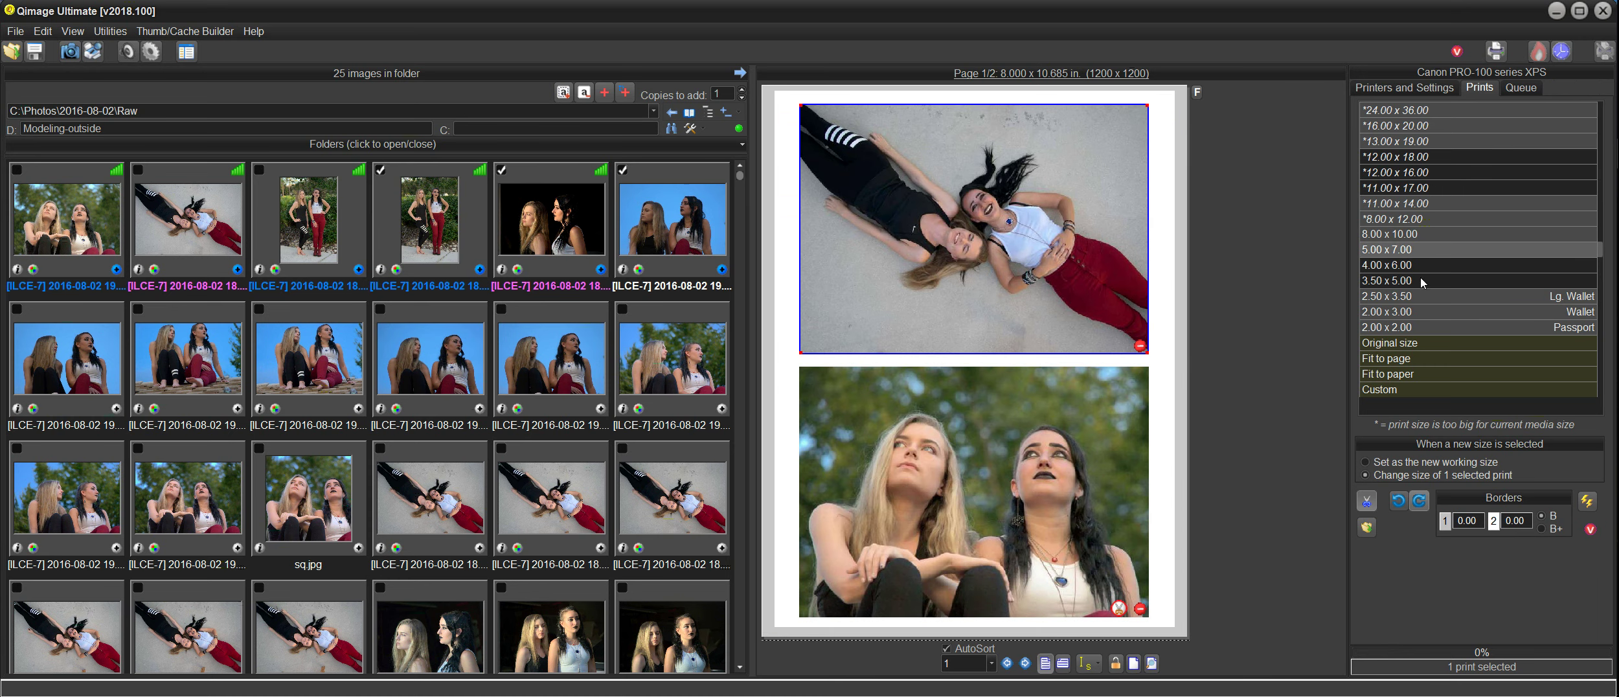
left_click(1425, 265)
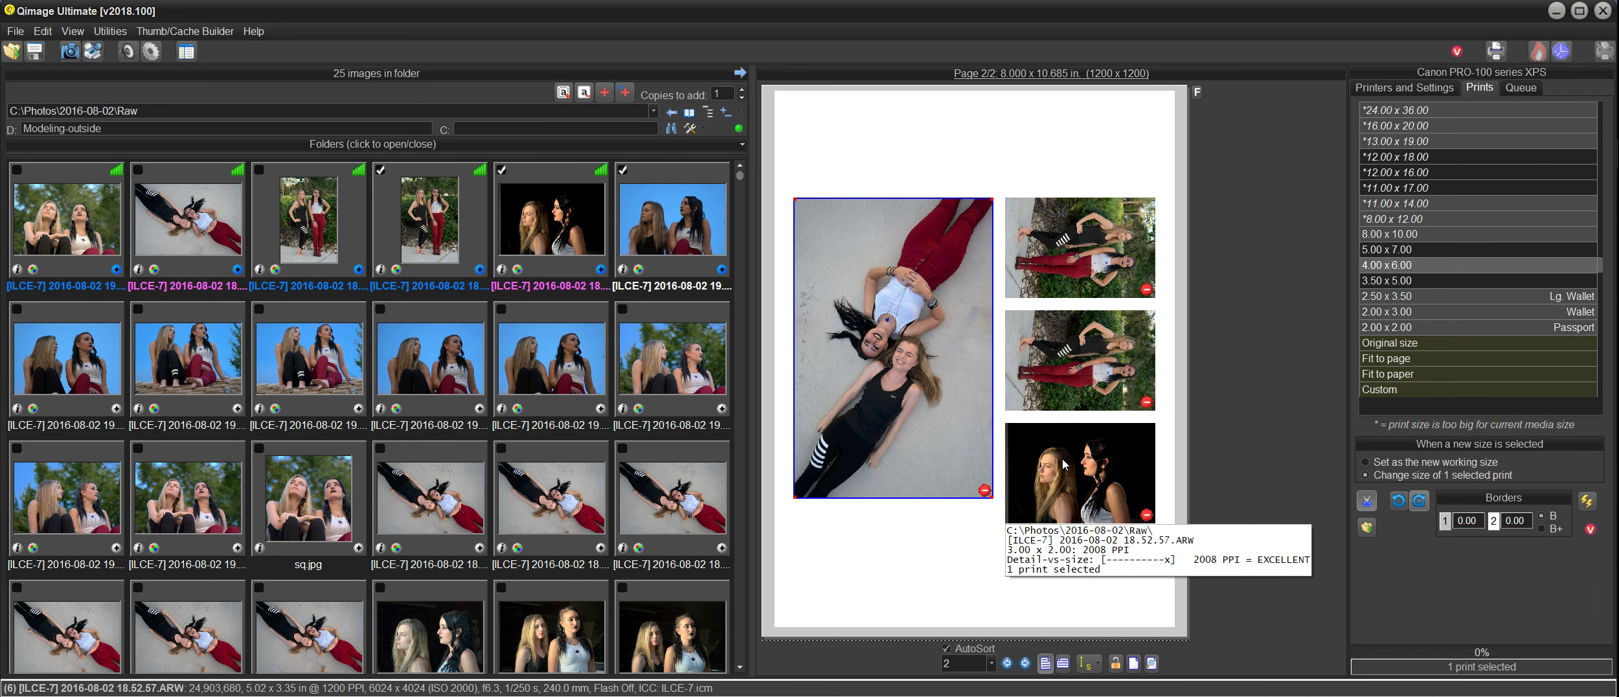
left_click(1117, 470)
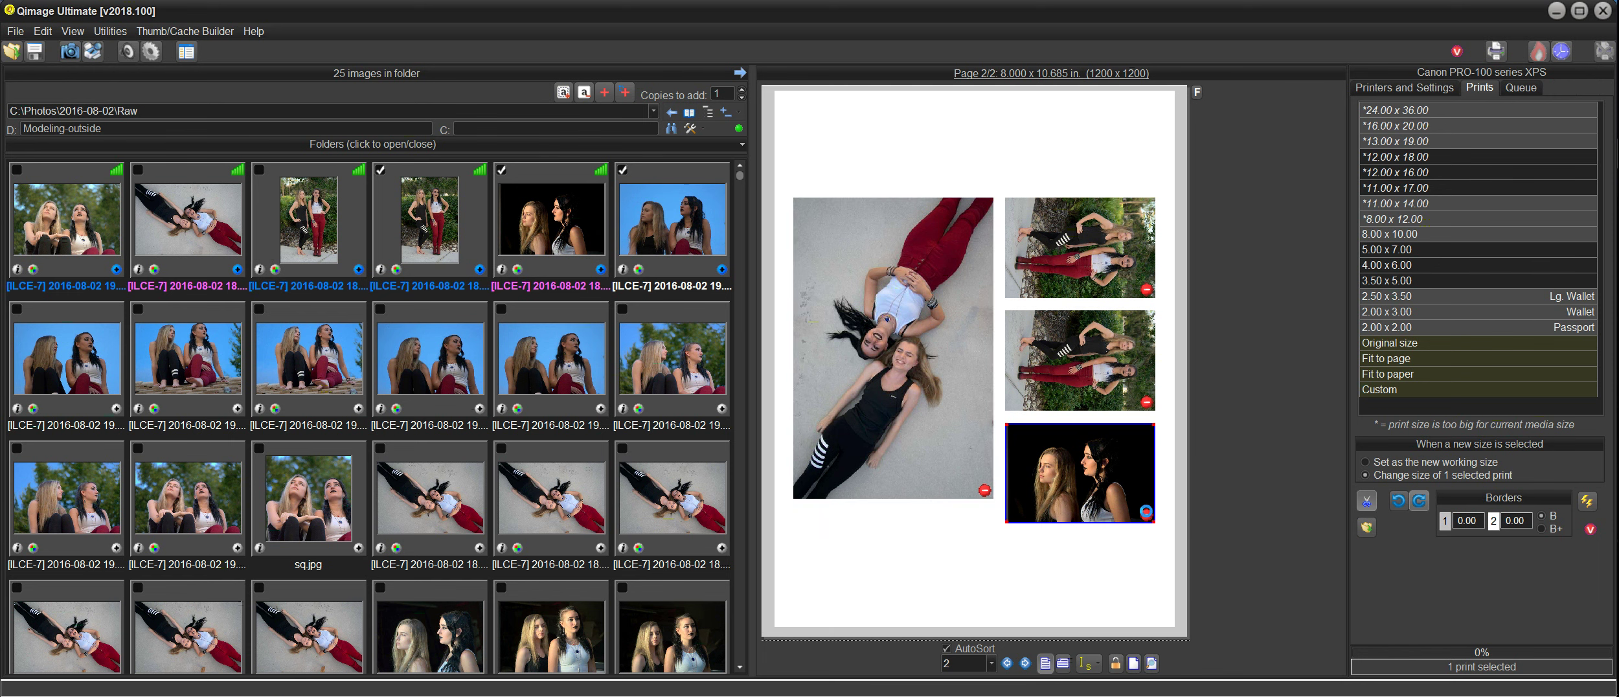
left_click(1146, 514)
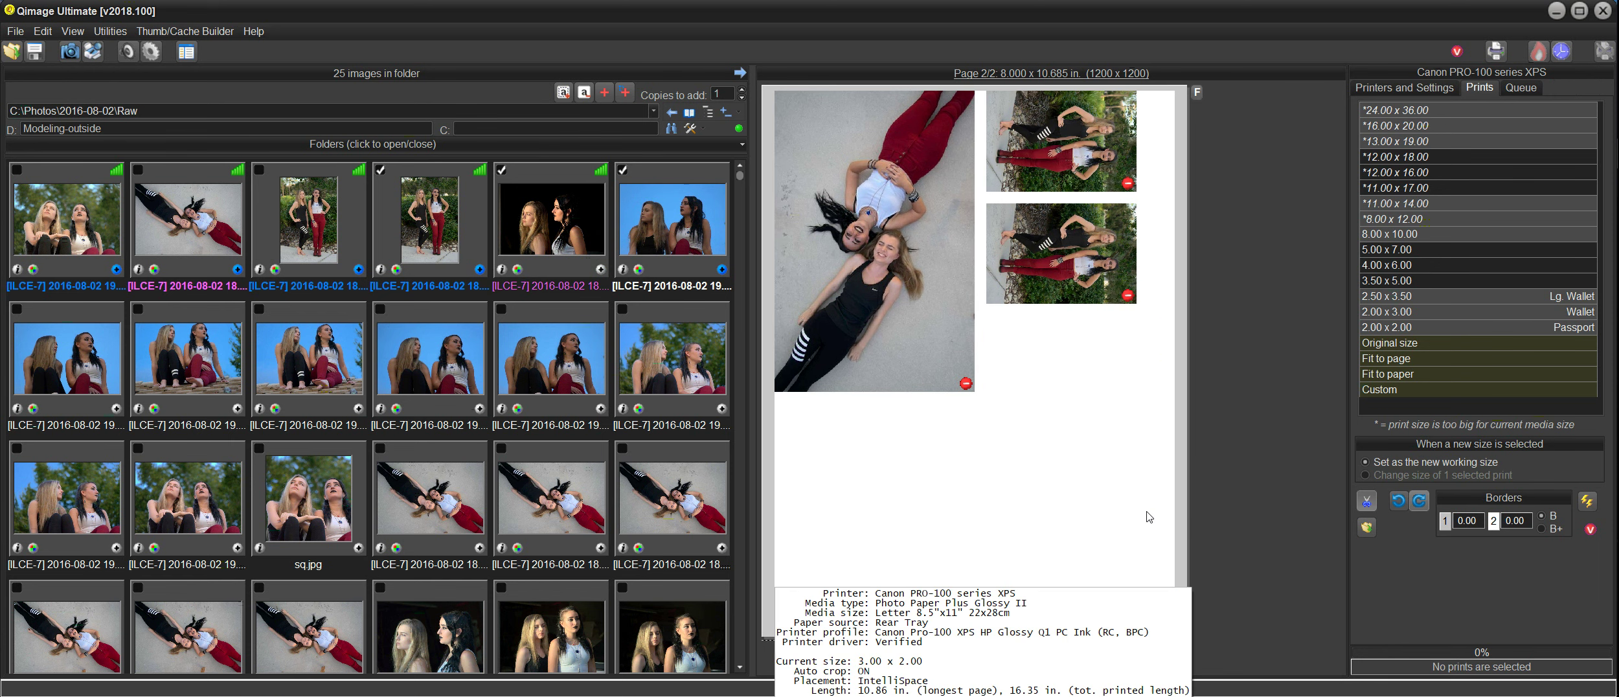
Delete the duplicate 2x3 wallet print and add the row-2 blue-sky photo at 4x6.
left_click(1128, 296)
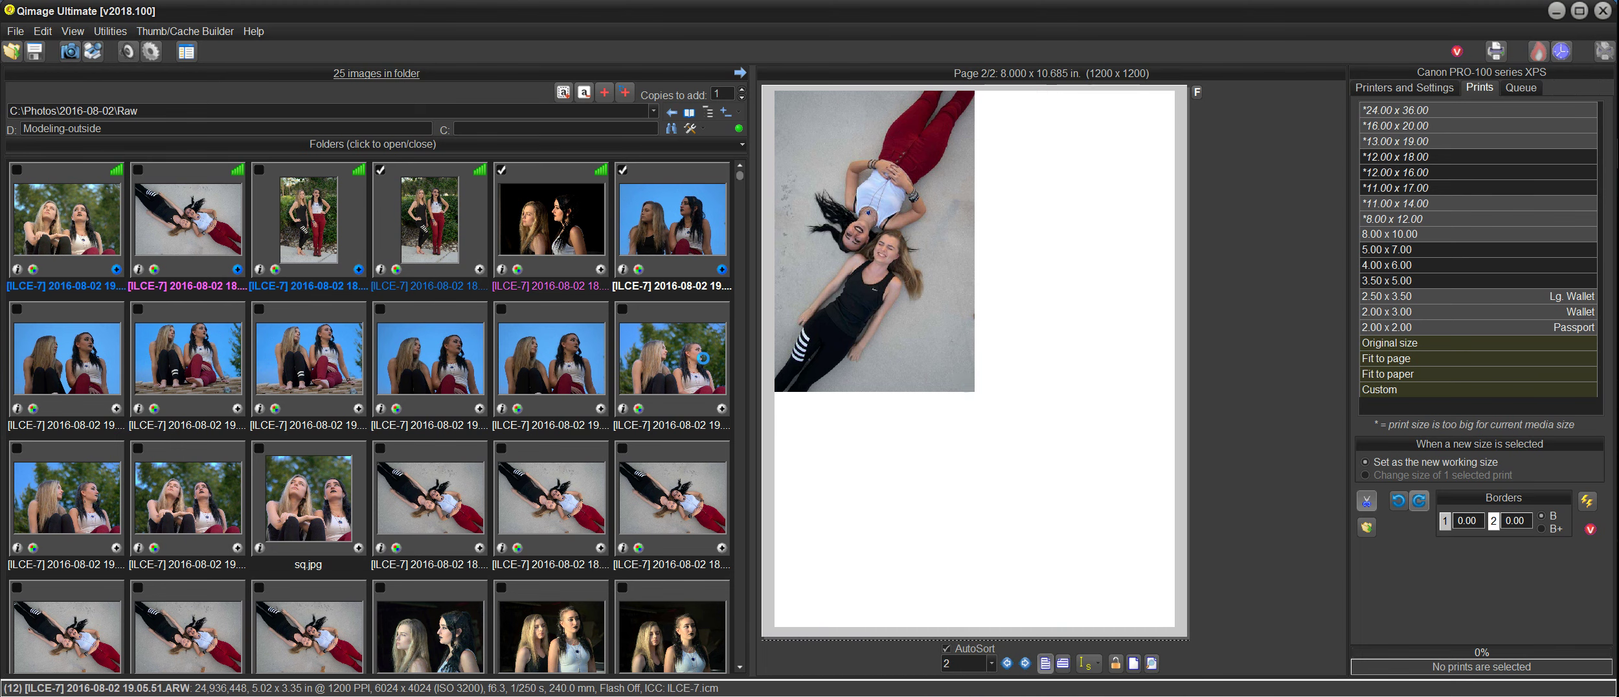
left_click(706, 364)
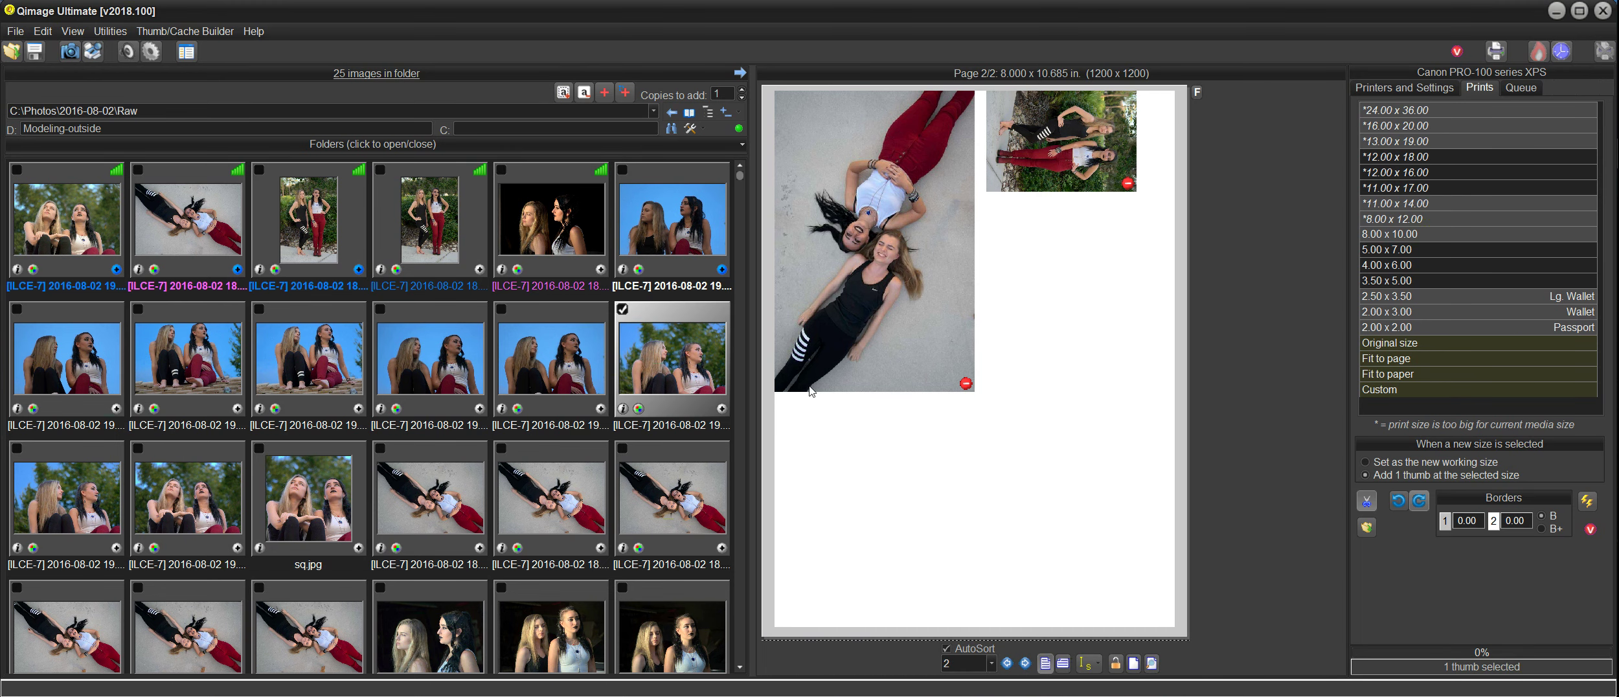
left_click(1426, 267)
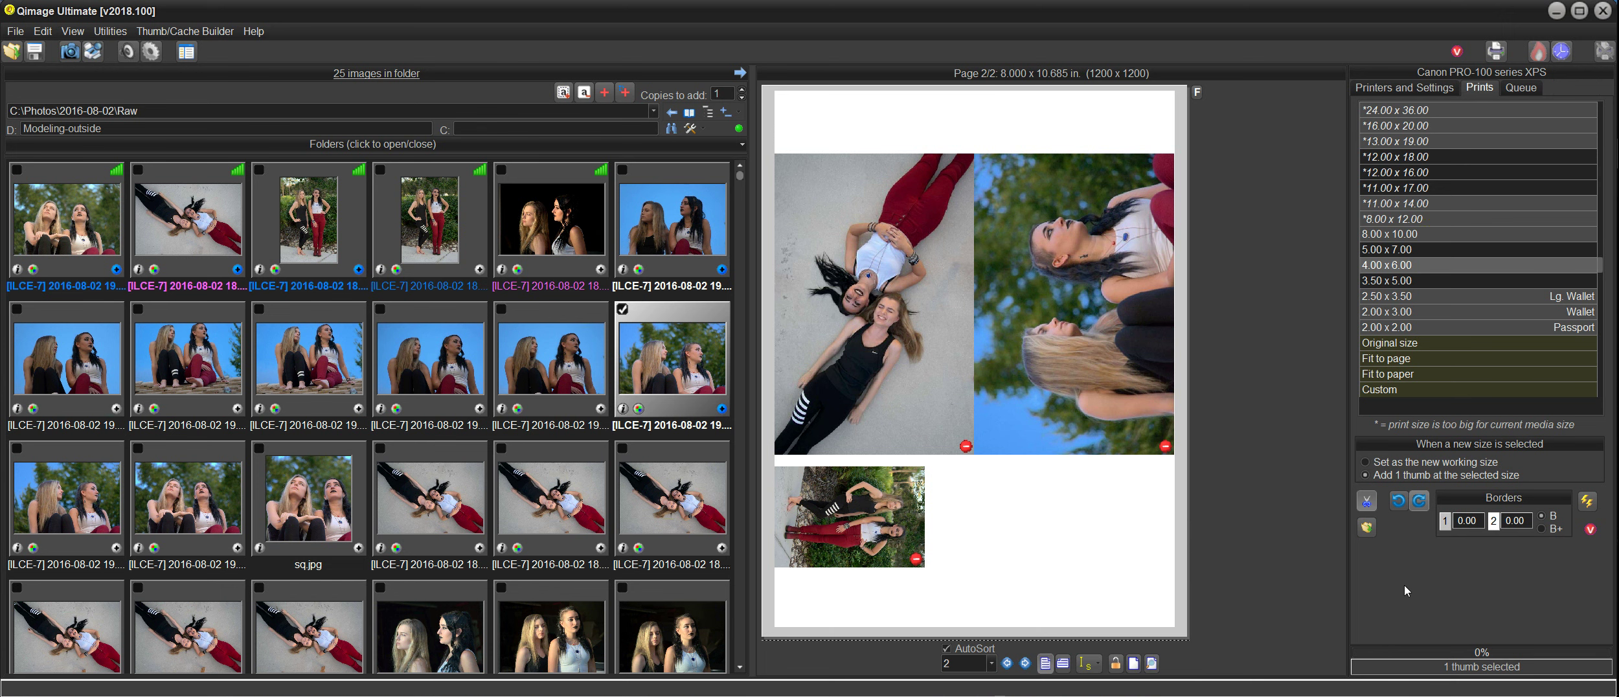
Switch page 2's print placement mode to IntelliSpace.
mouse_move(980, 476)
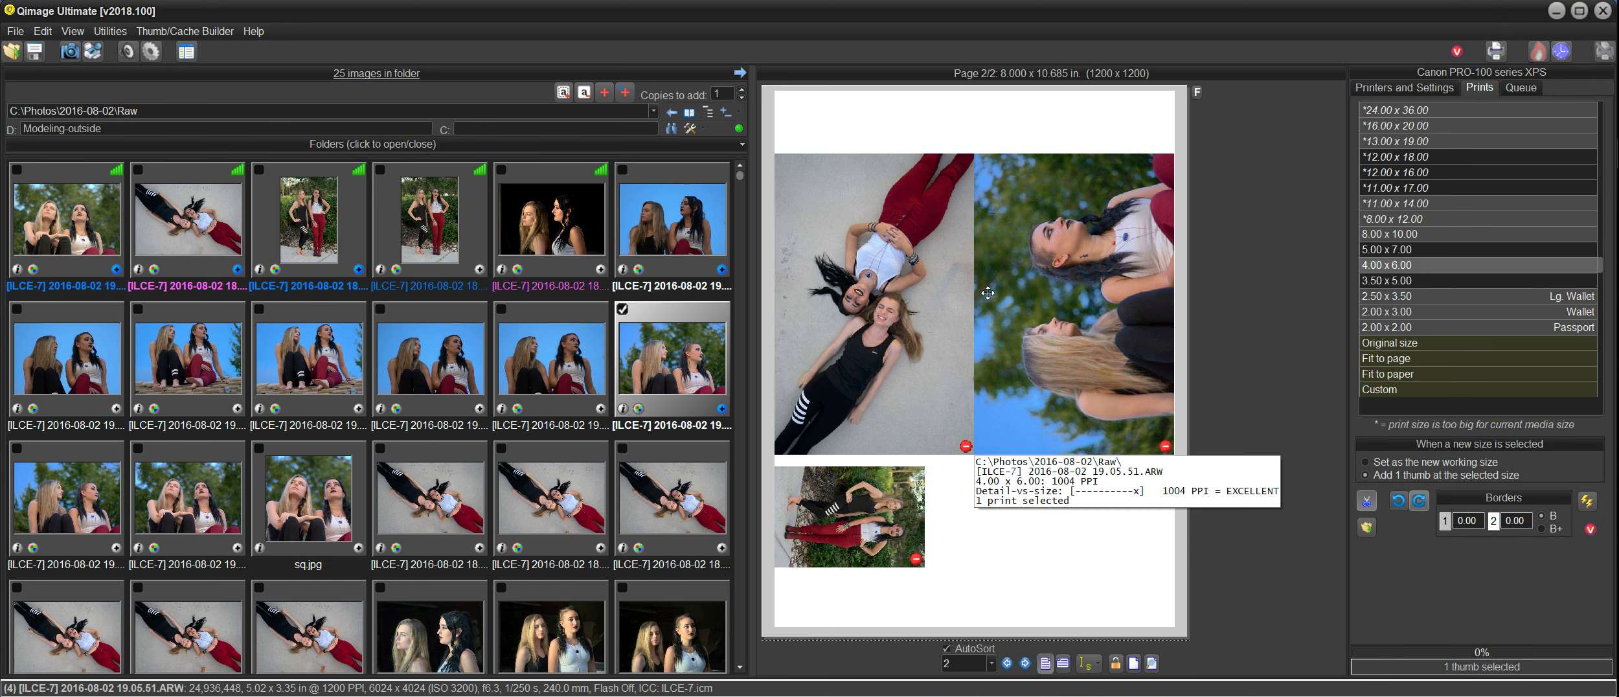
mouse_move(937, 615)
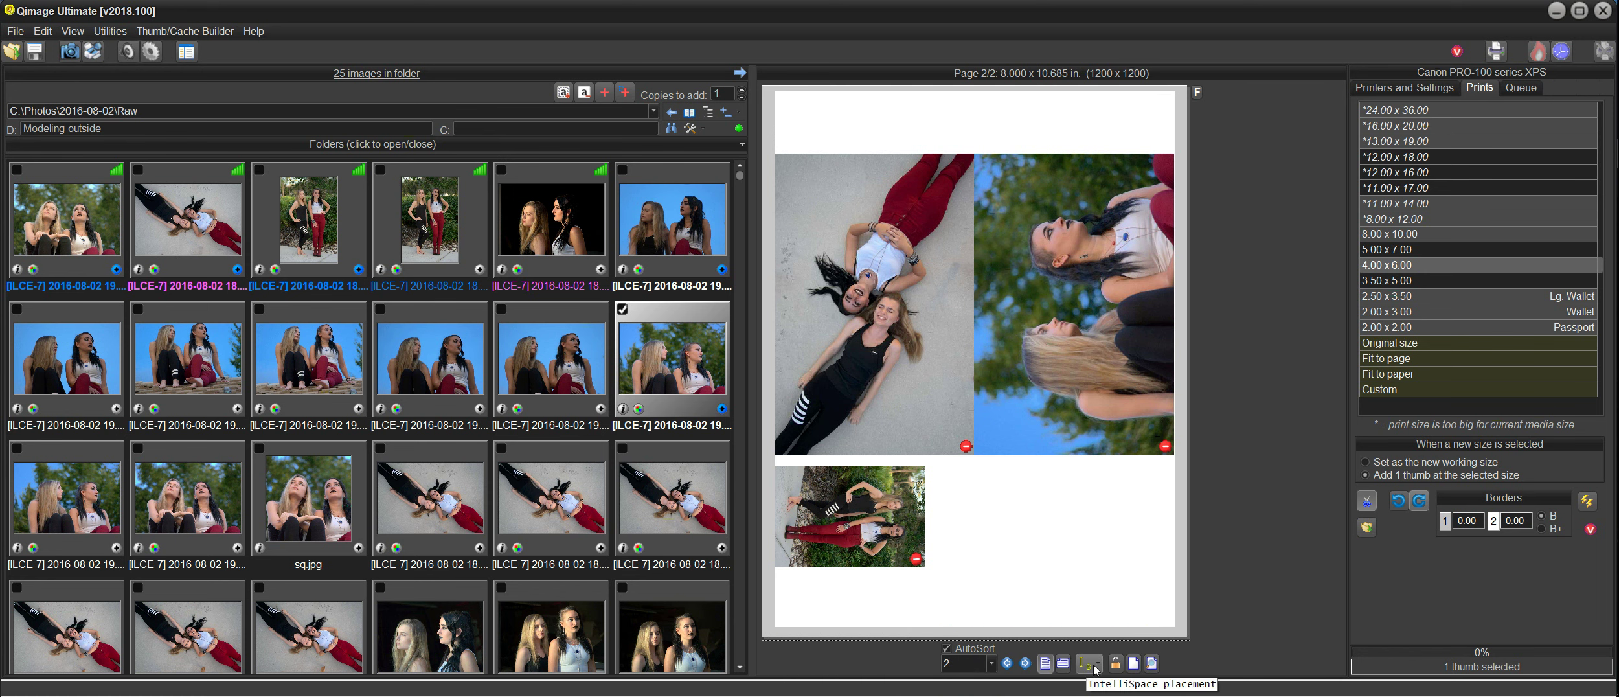
left_click(1097, 662)
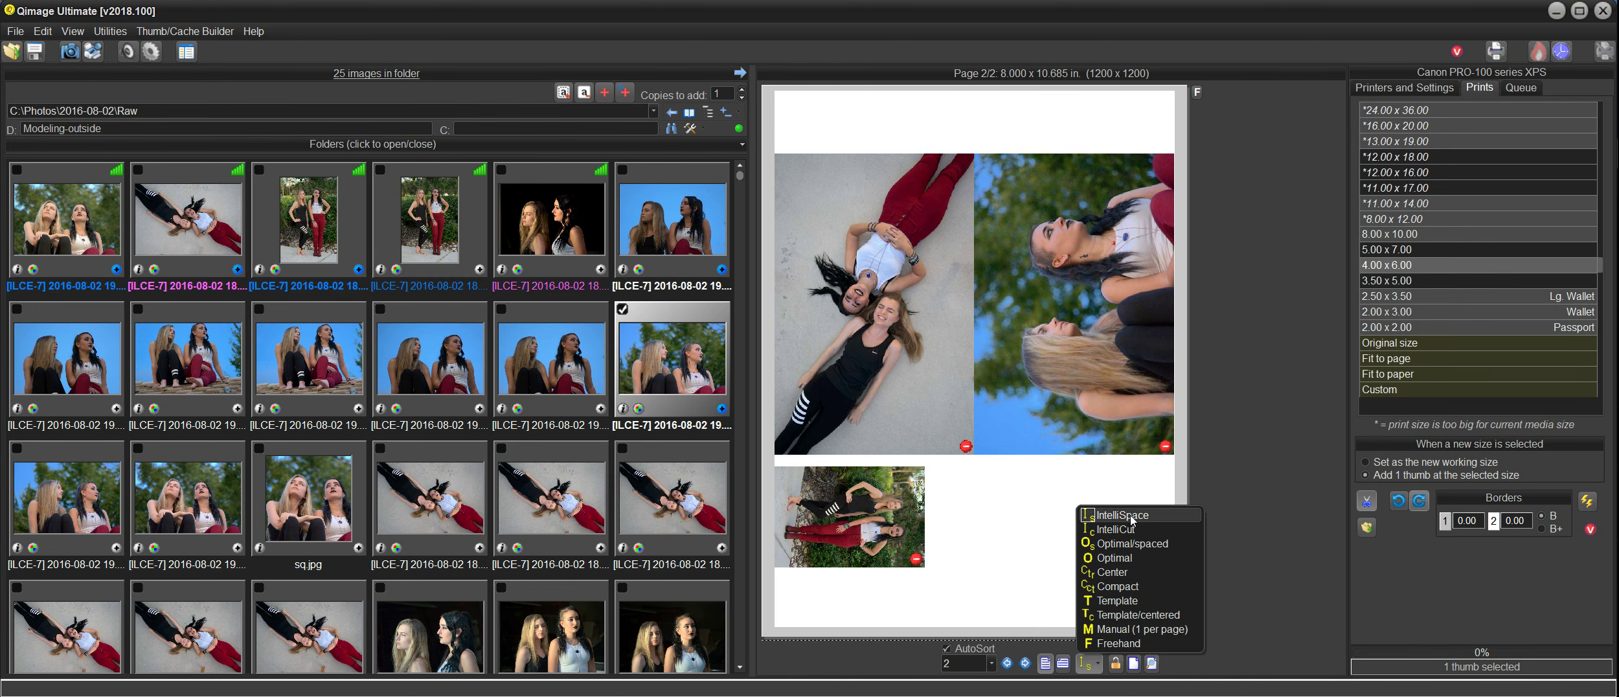
left_click(1252, 398)
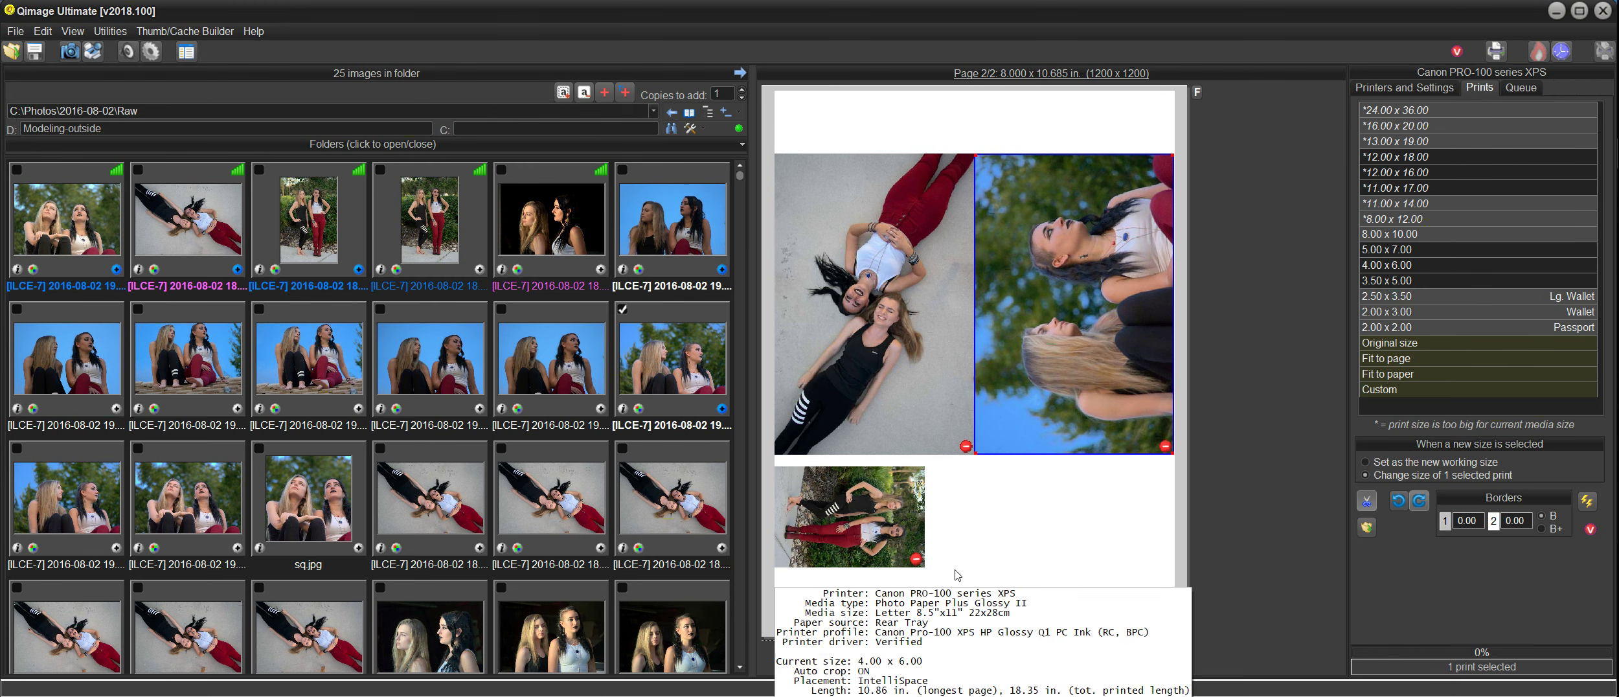
Resize the standing-pair print to 8.00 x 10.00, then select the blue-sky sitting photo.
left_click(887, 531)
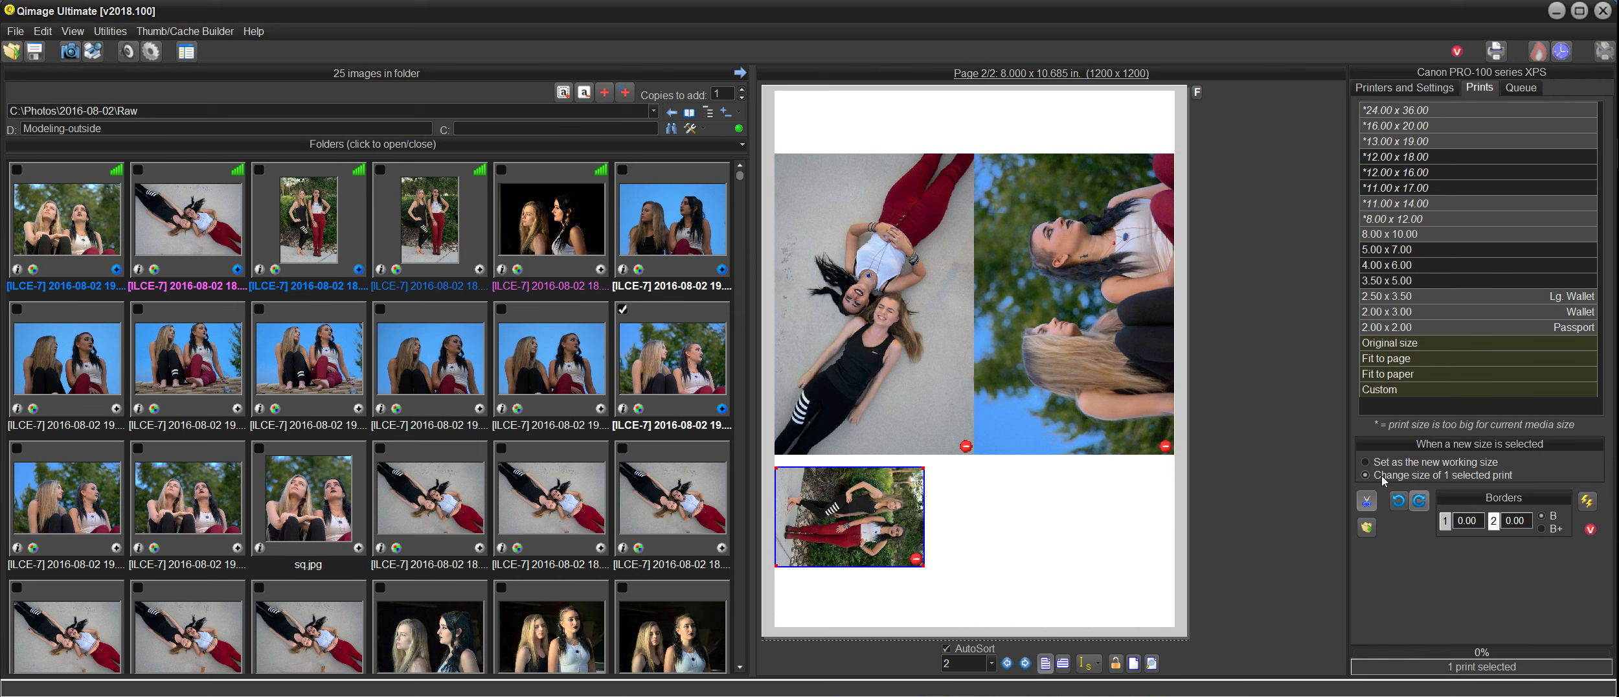
mouse_move(868, 506)
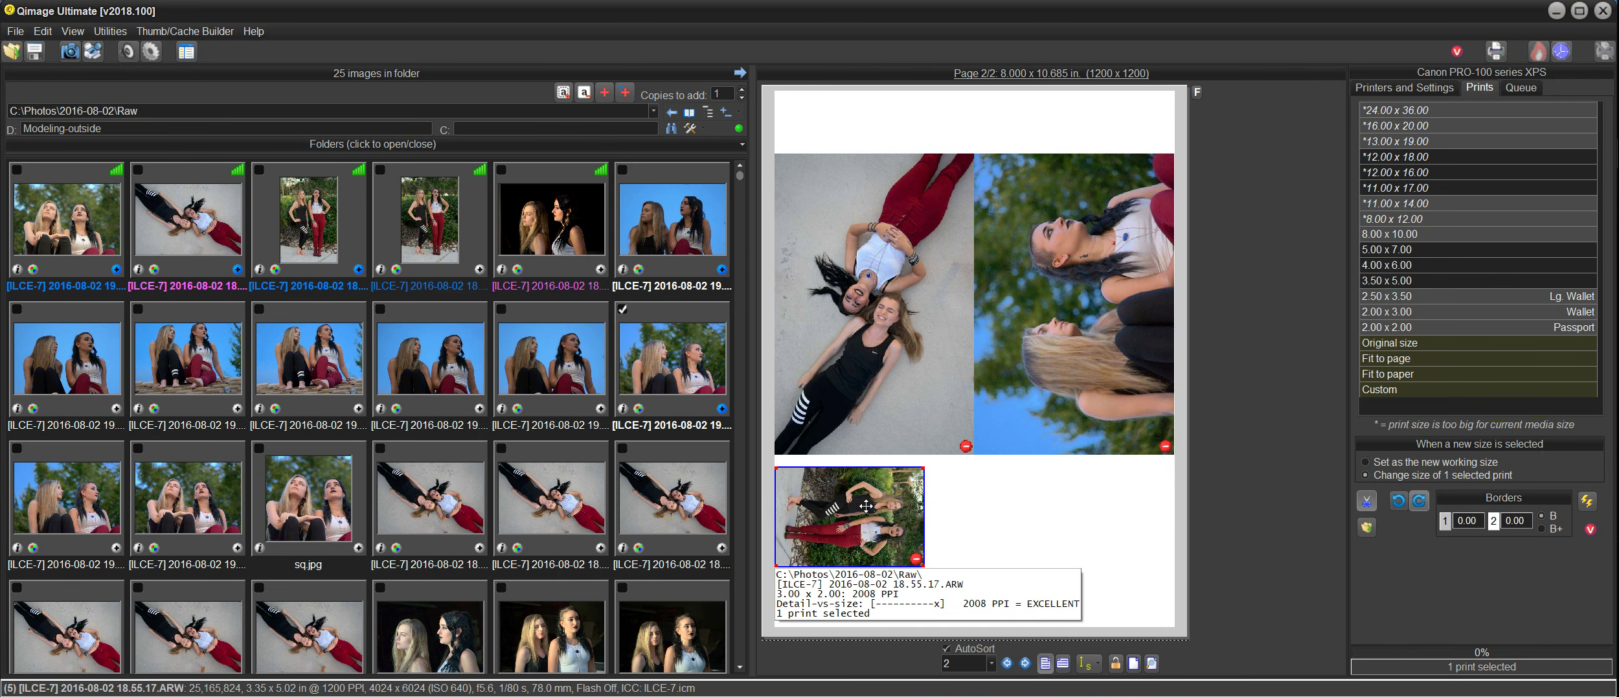
left_click(1425, 235)
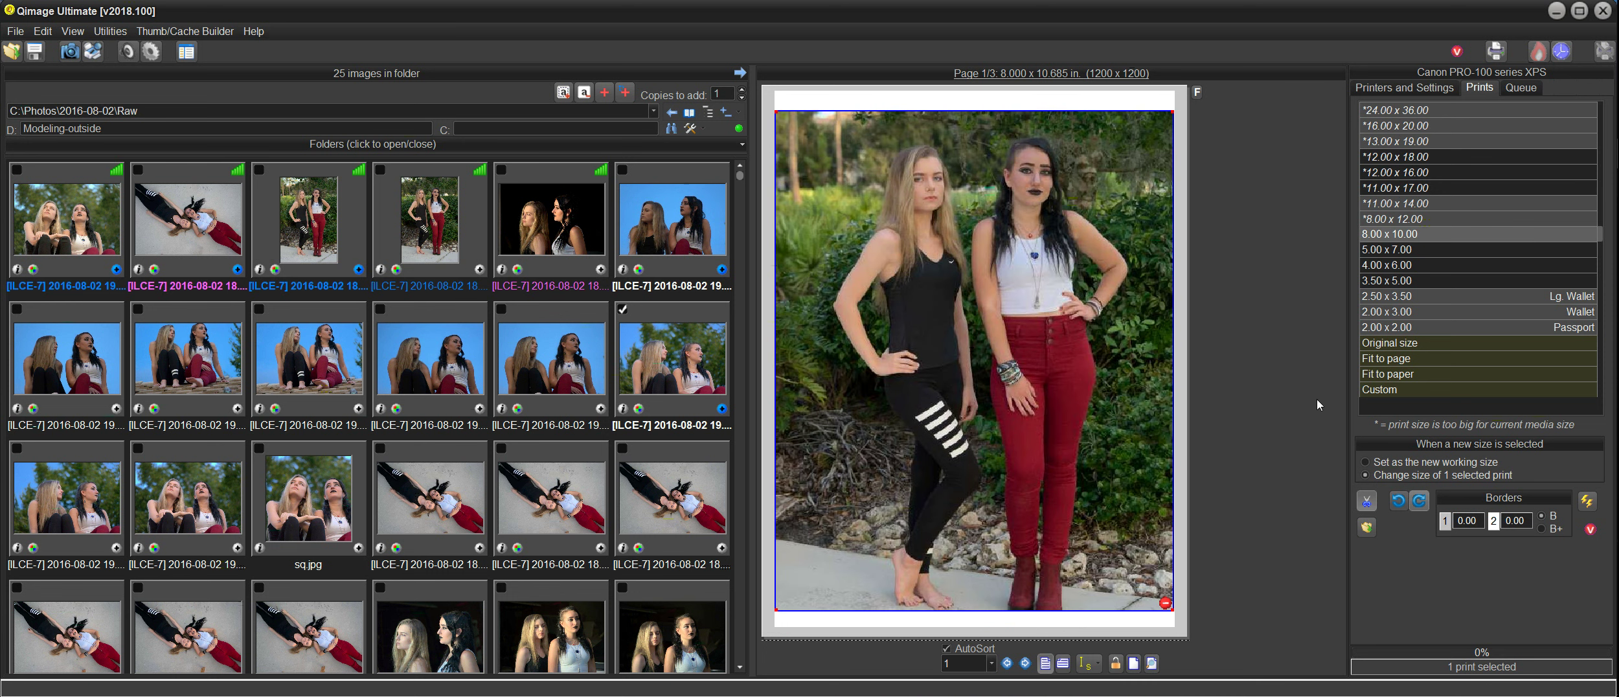
left_click(690, 228)
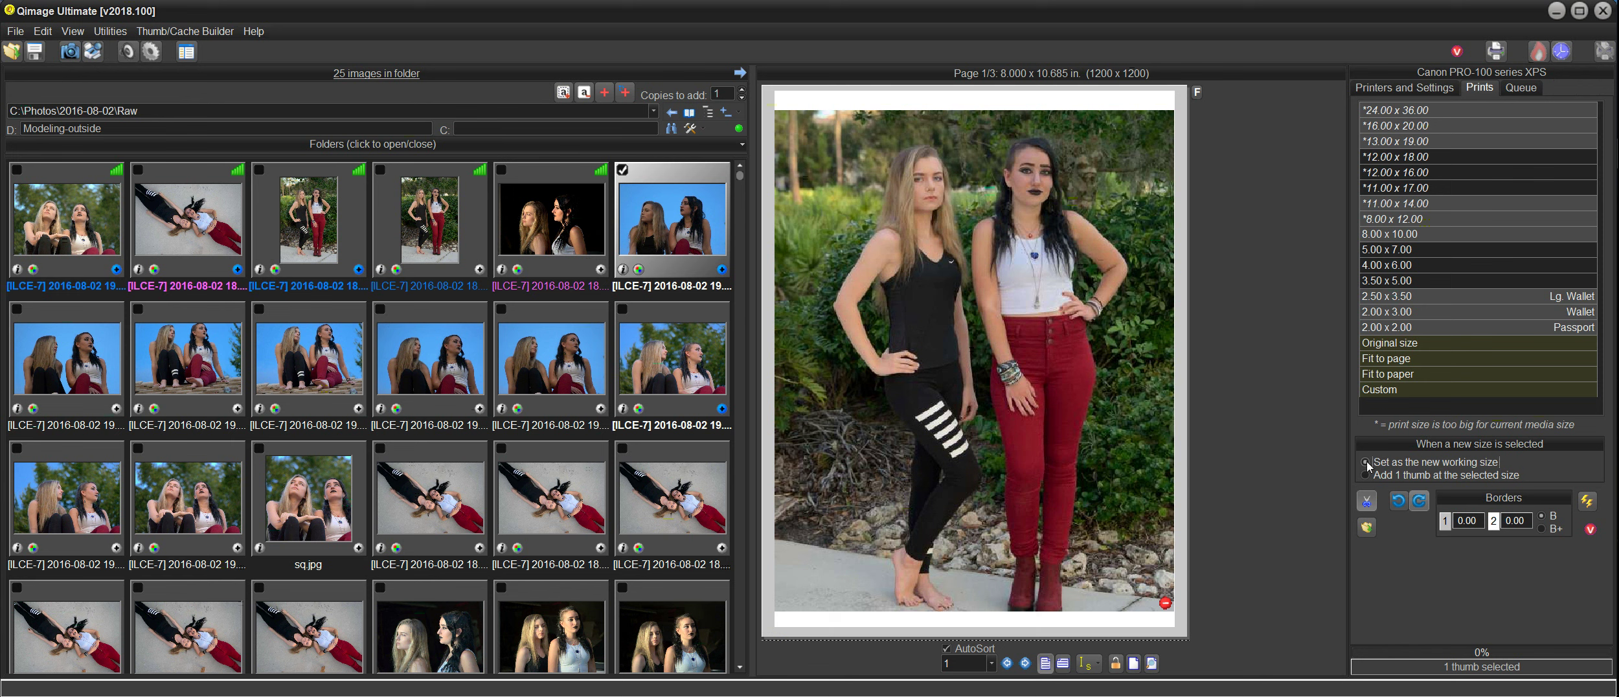
Add 5 x 7 prints of the blue-sky sitting photo, the standing pair and the lying-down pair.
left_click(1435, 250)
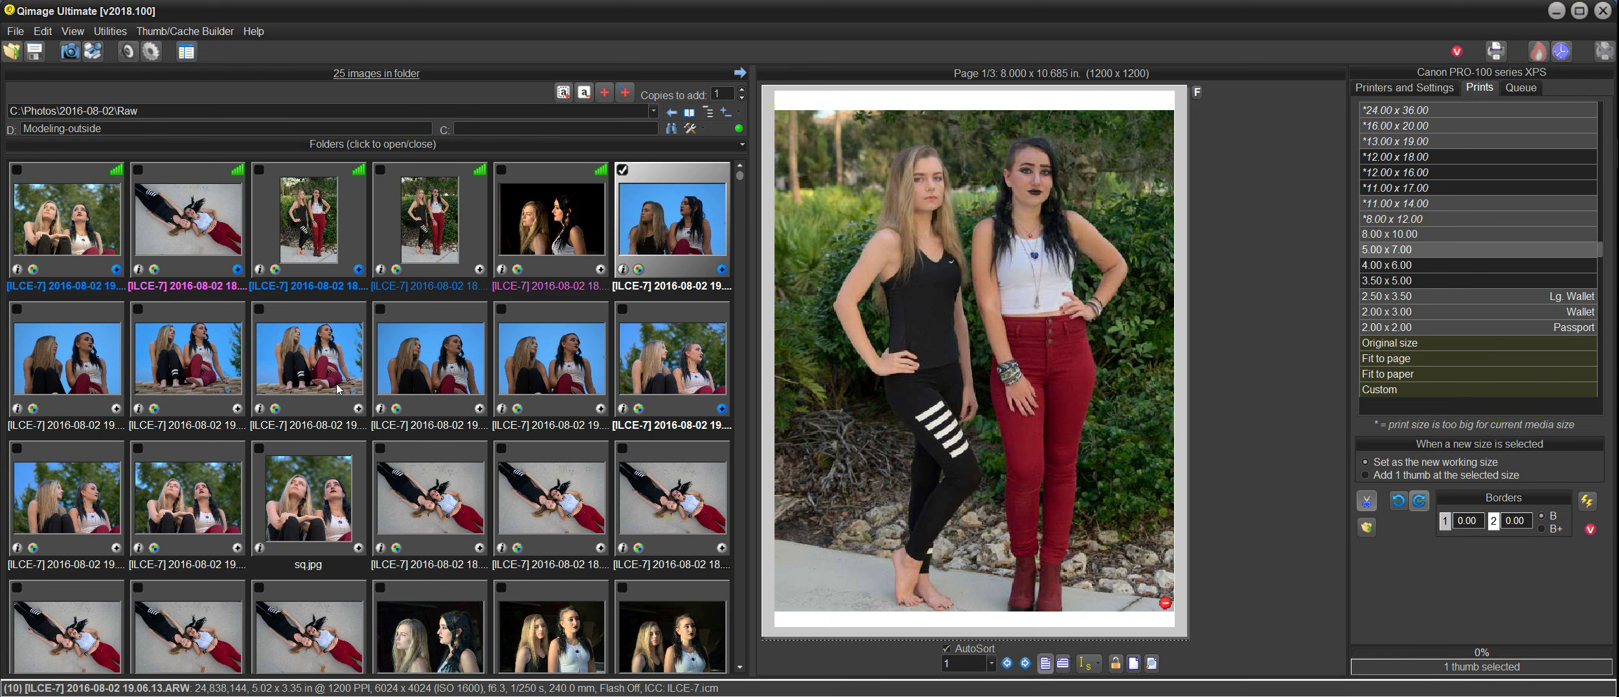
left_click(480, 408)
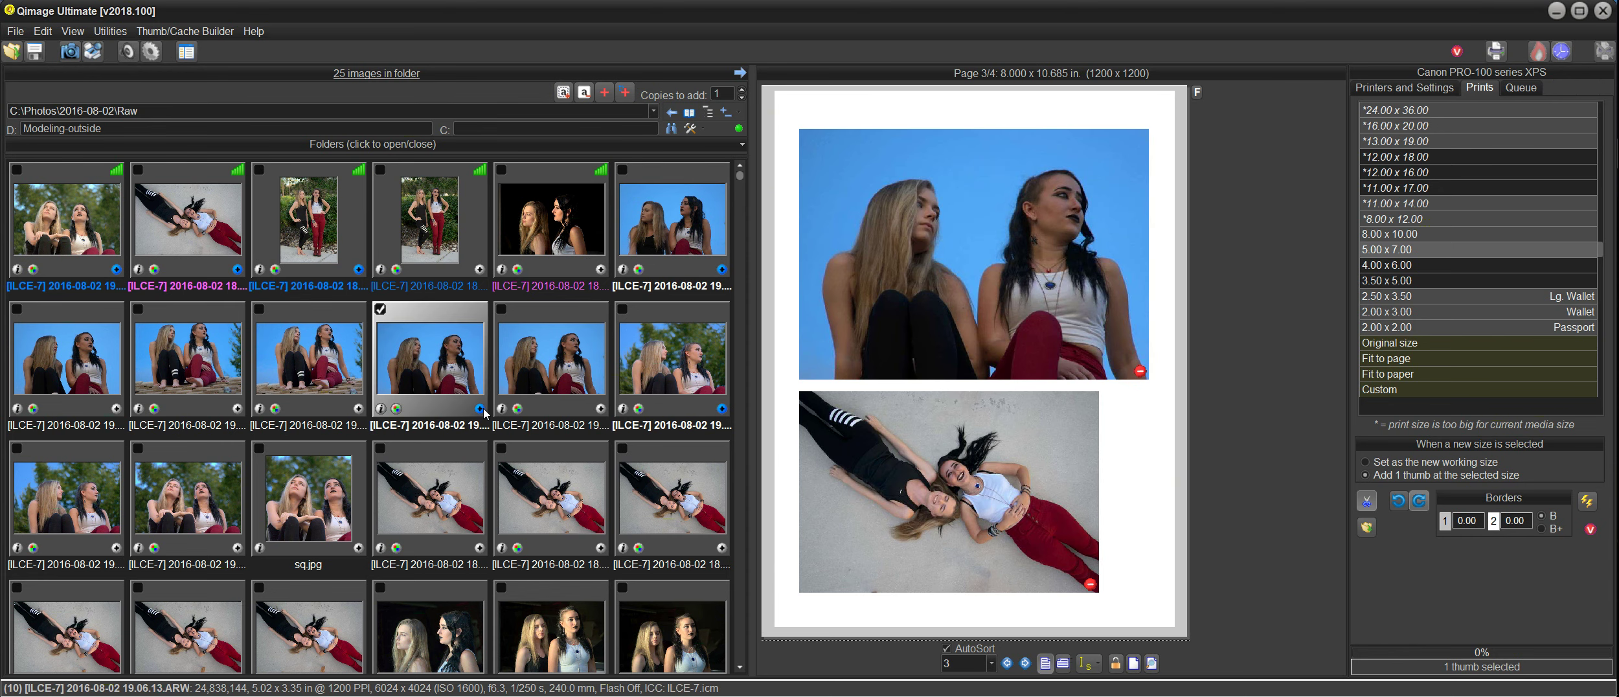
left_click(359, 270)
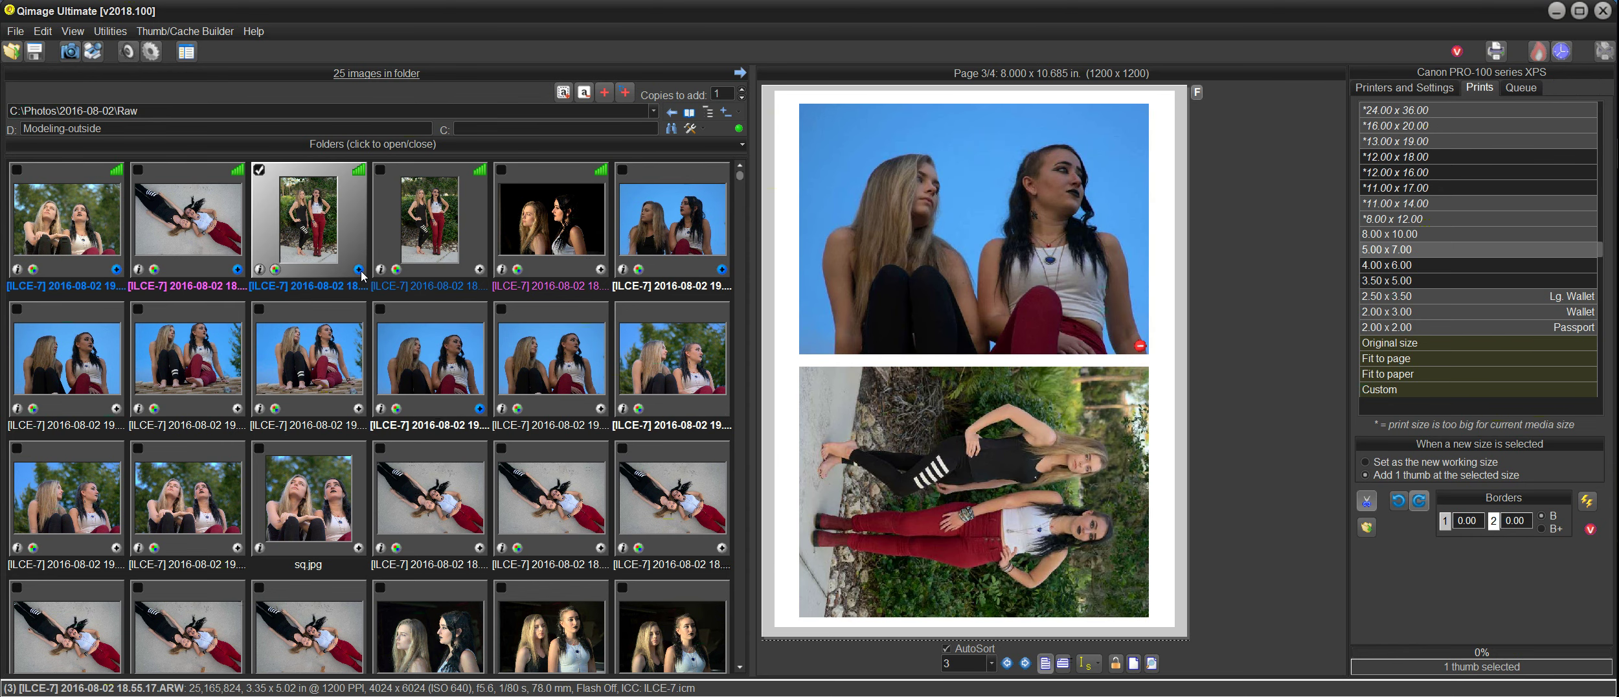
left_click(237, 268)
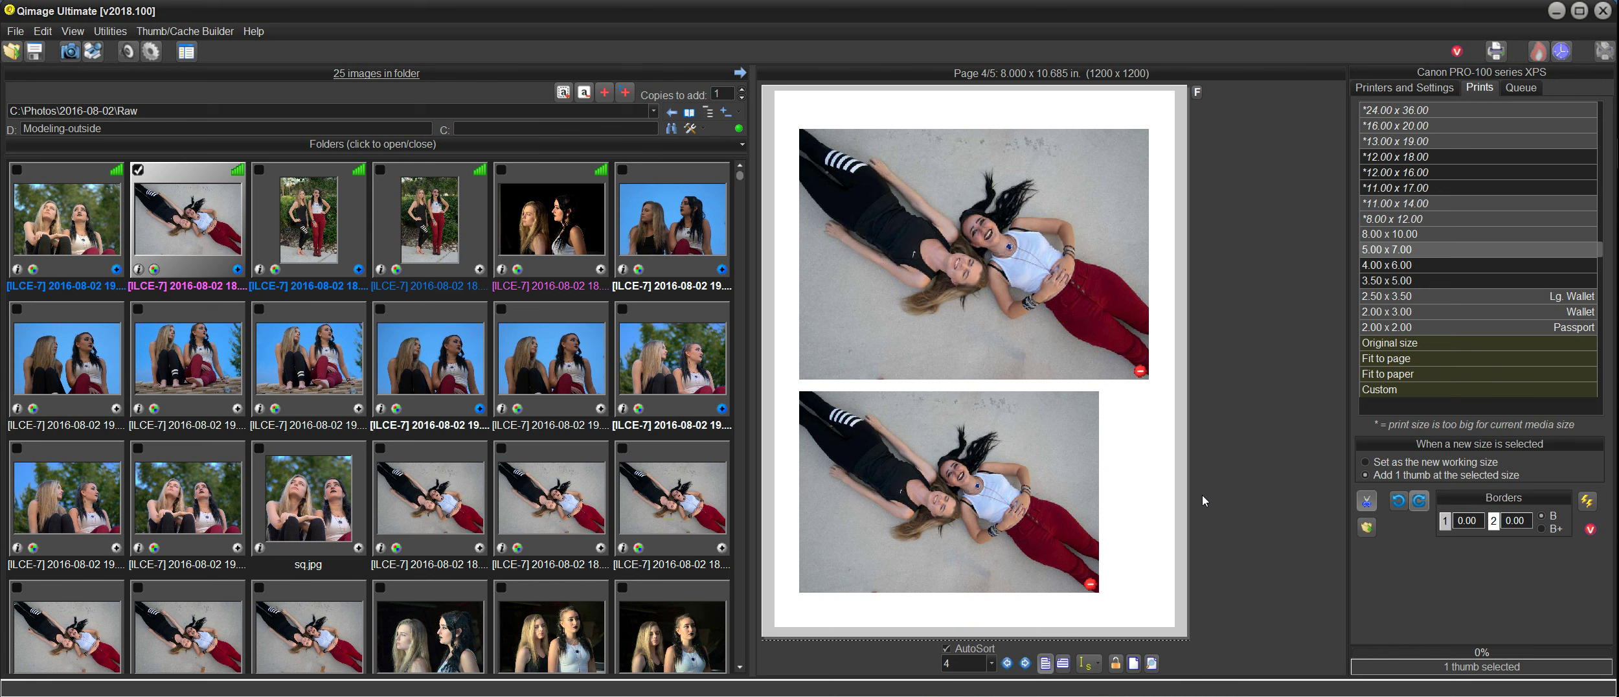
left_click(978, 270)
mouse_move(961, 335)
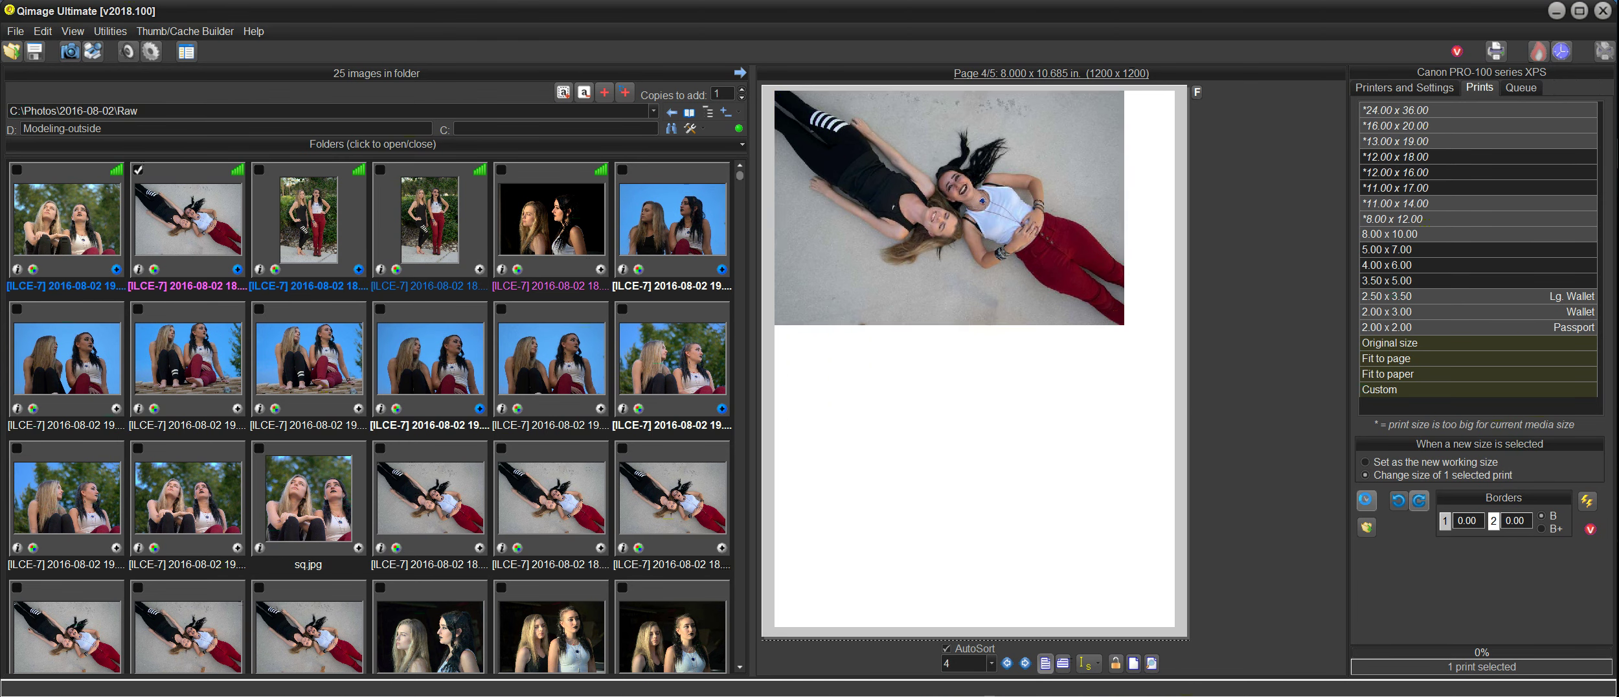
left_click(1367, 500)
mouse_move(970, 253)
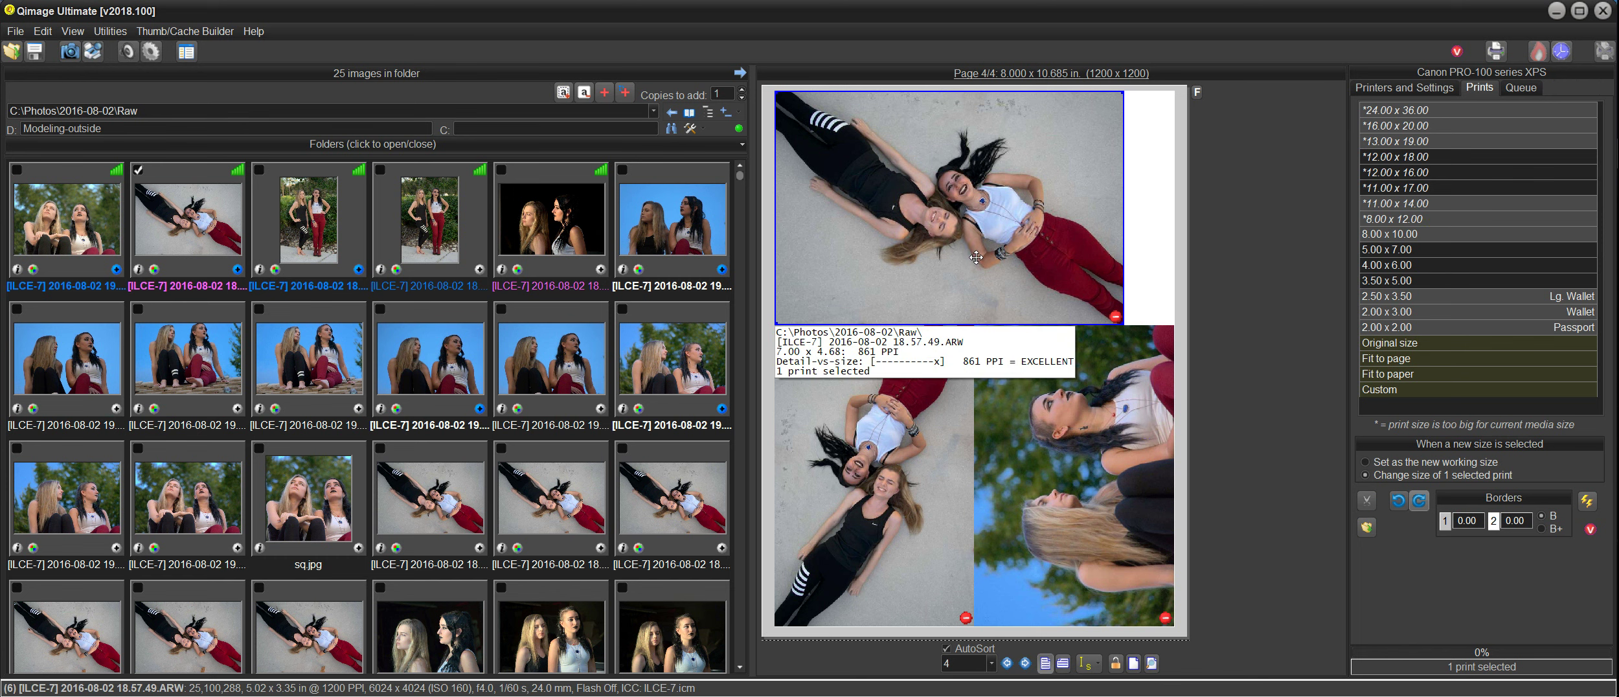
left_click(1368, 505)
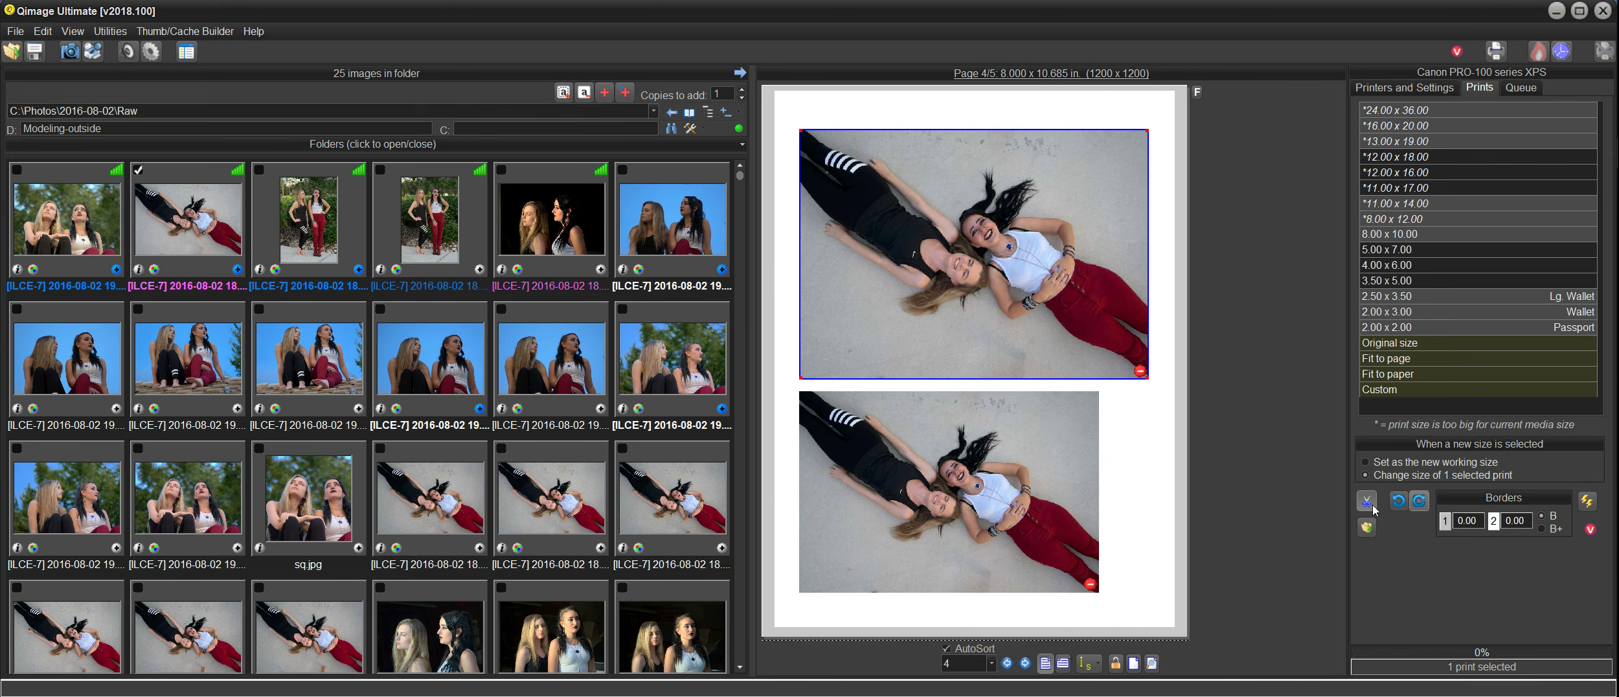
mouse_move(976, 262)
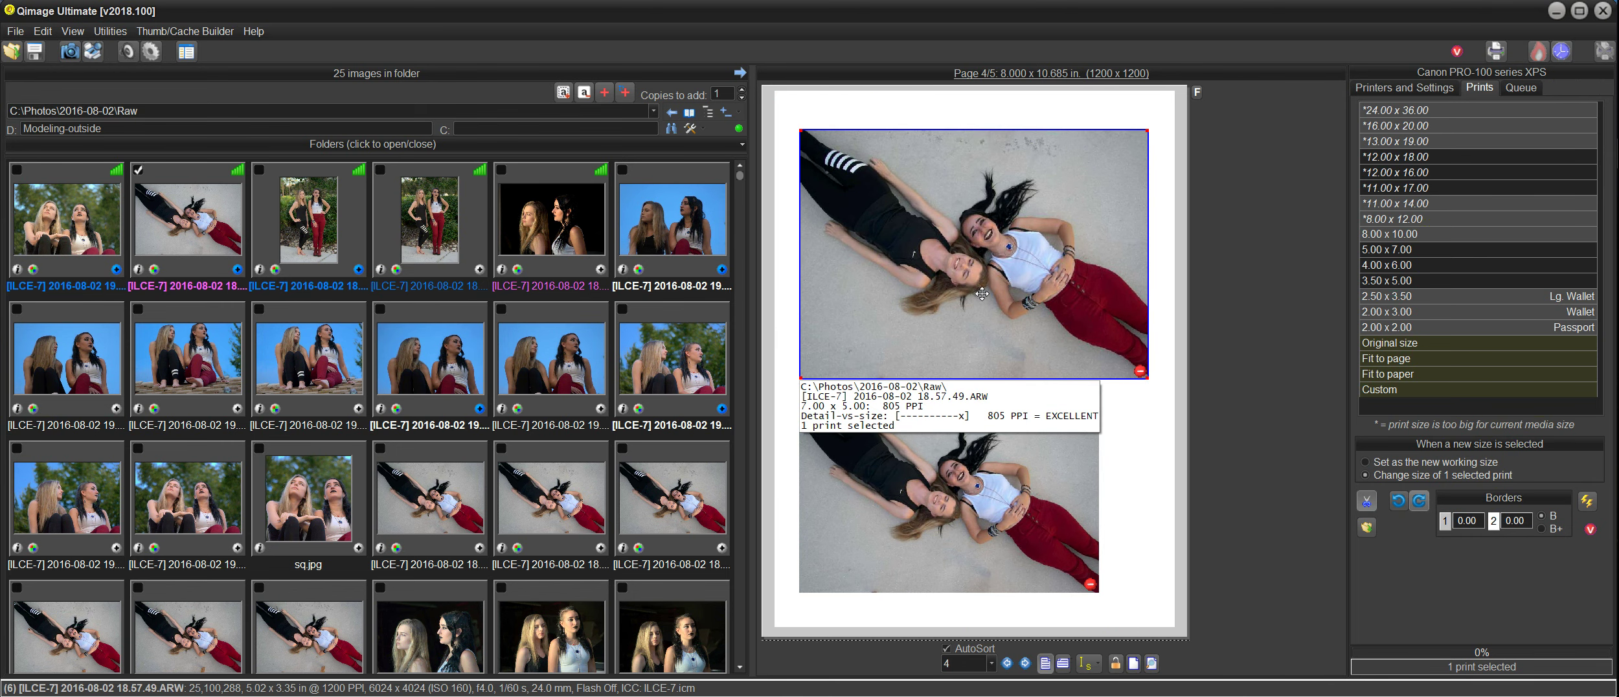
mouse_move(1145, 545)
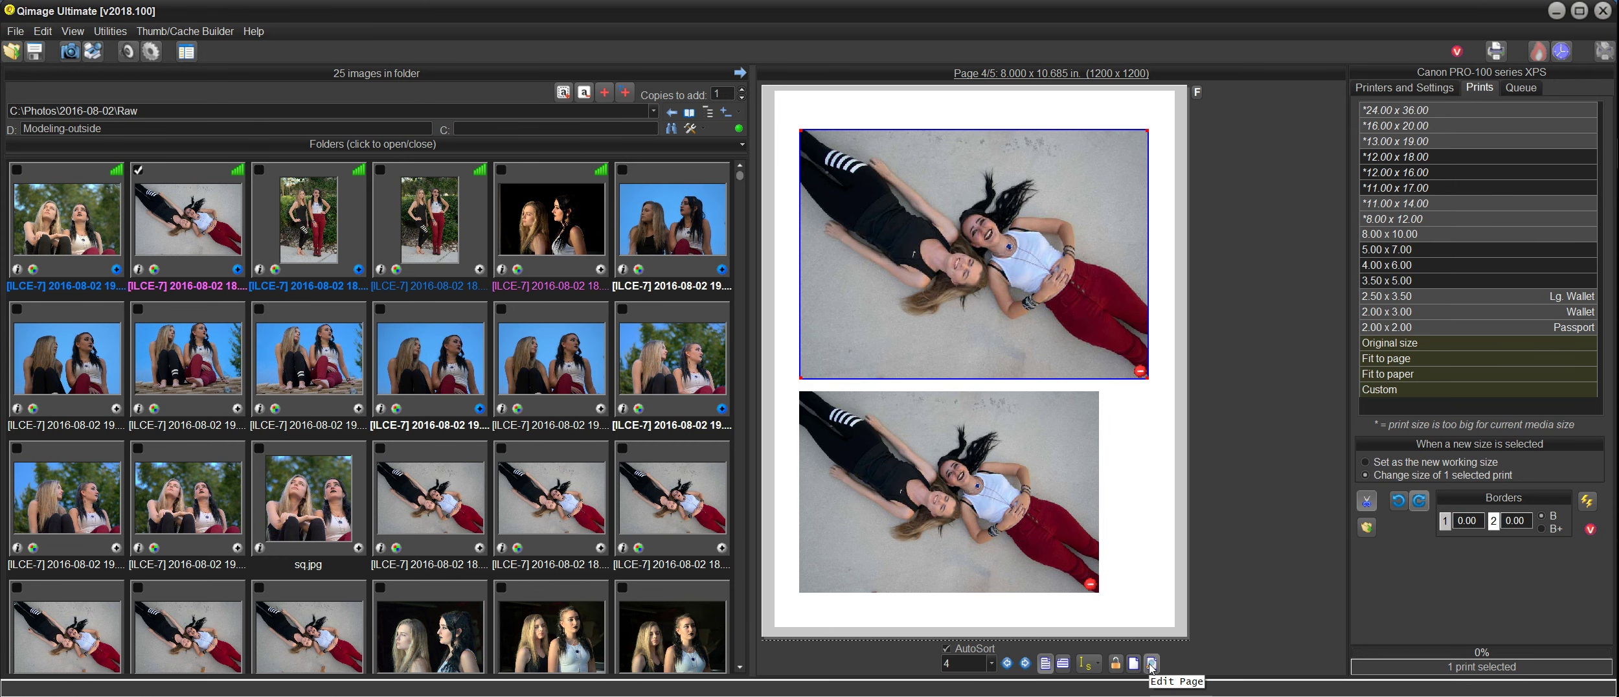
In page 4's editor, recrop the top lying-down print, zooming in and shifting the pair upward.
left_click(1150, 665)
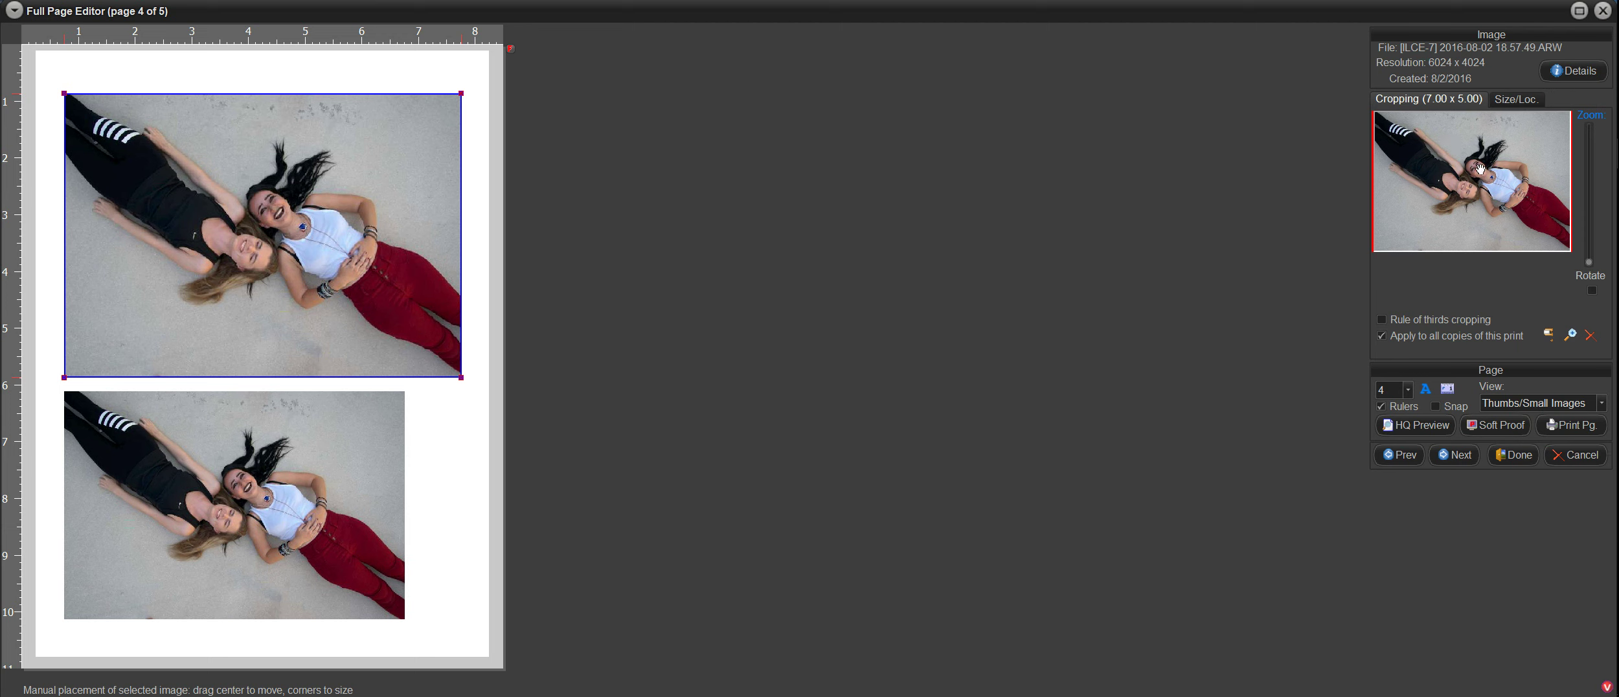
left_click_drag(1477, 169, 1488, 196)
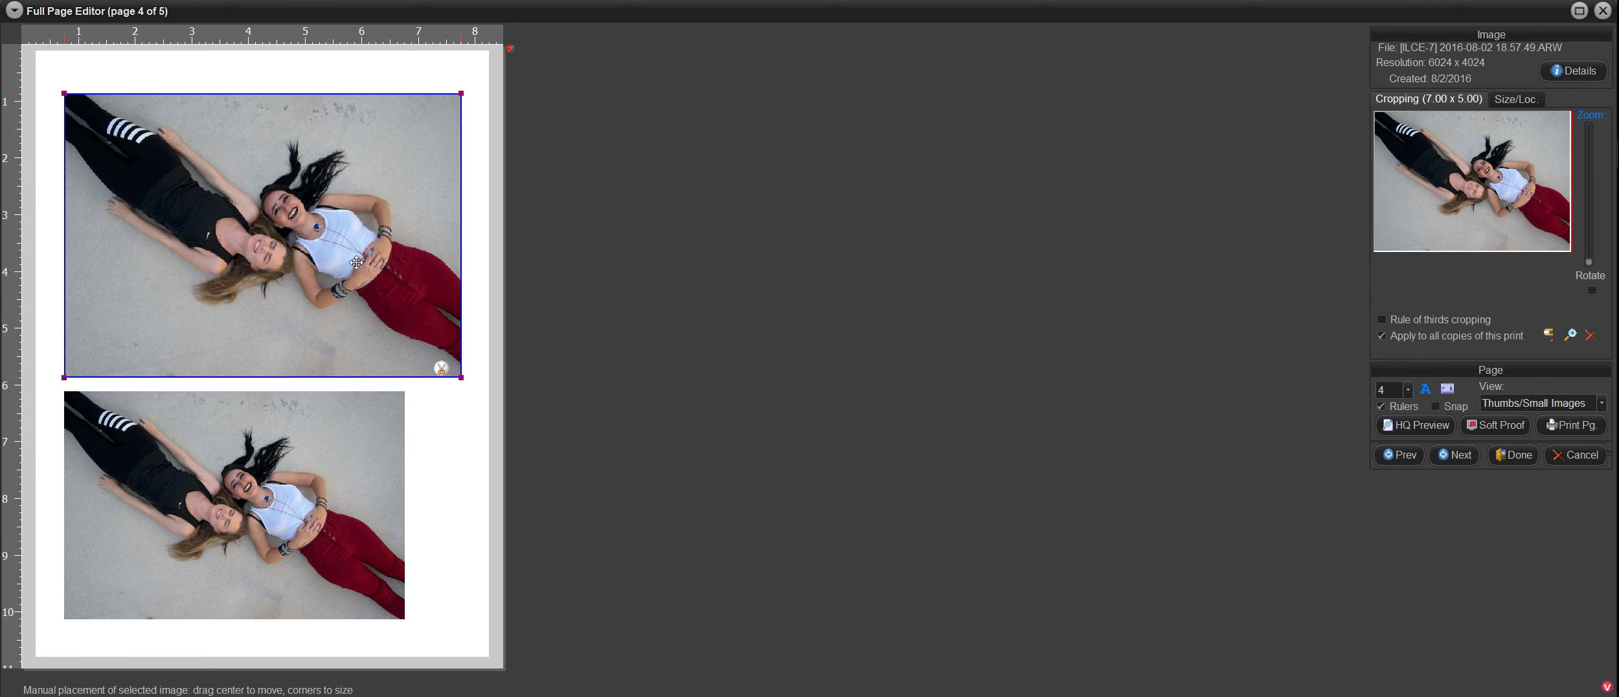
left_click_drag(1414, 231, 1498, 202)
left_click_drag(1589, 262, 1588, 243)
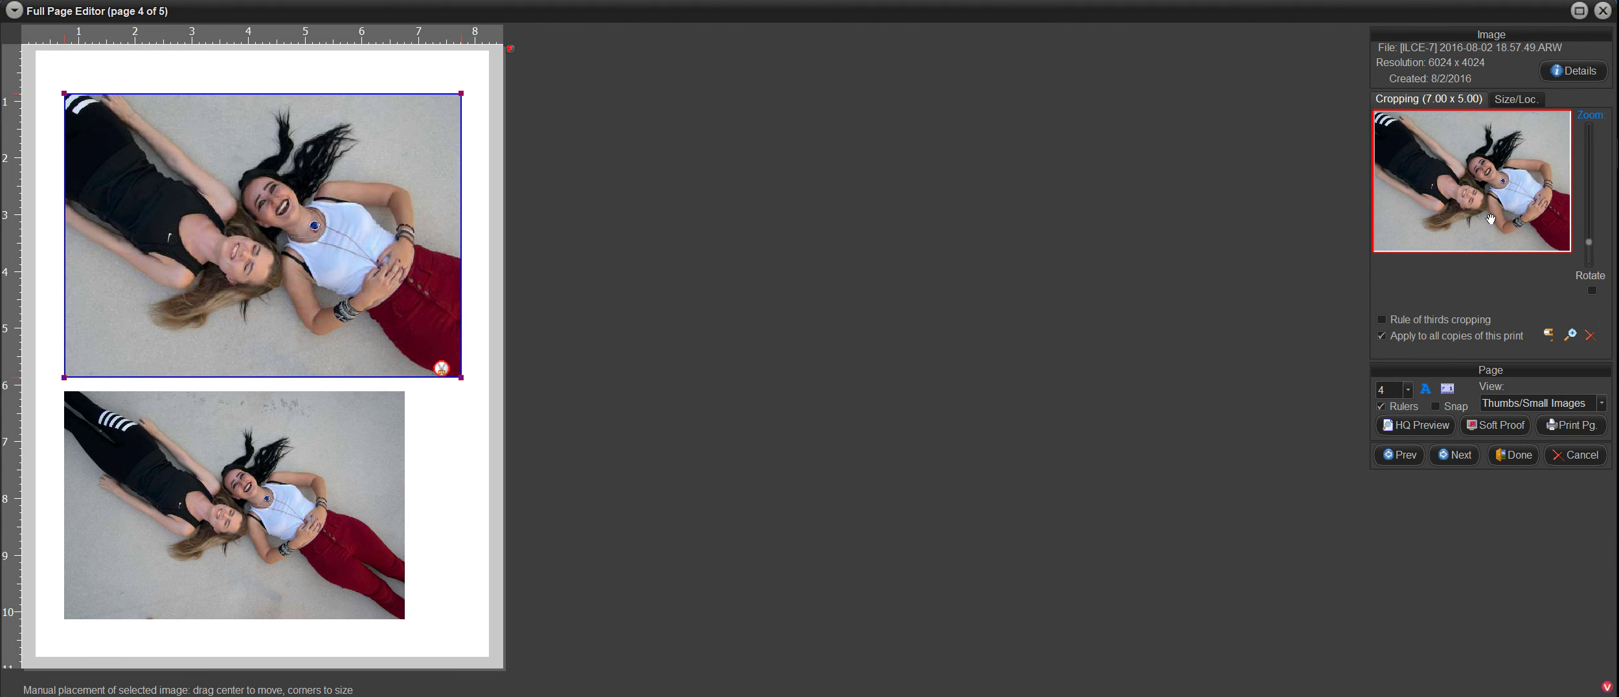
left_click_drag(1489, 219, 1484, 213)
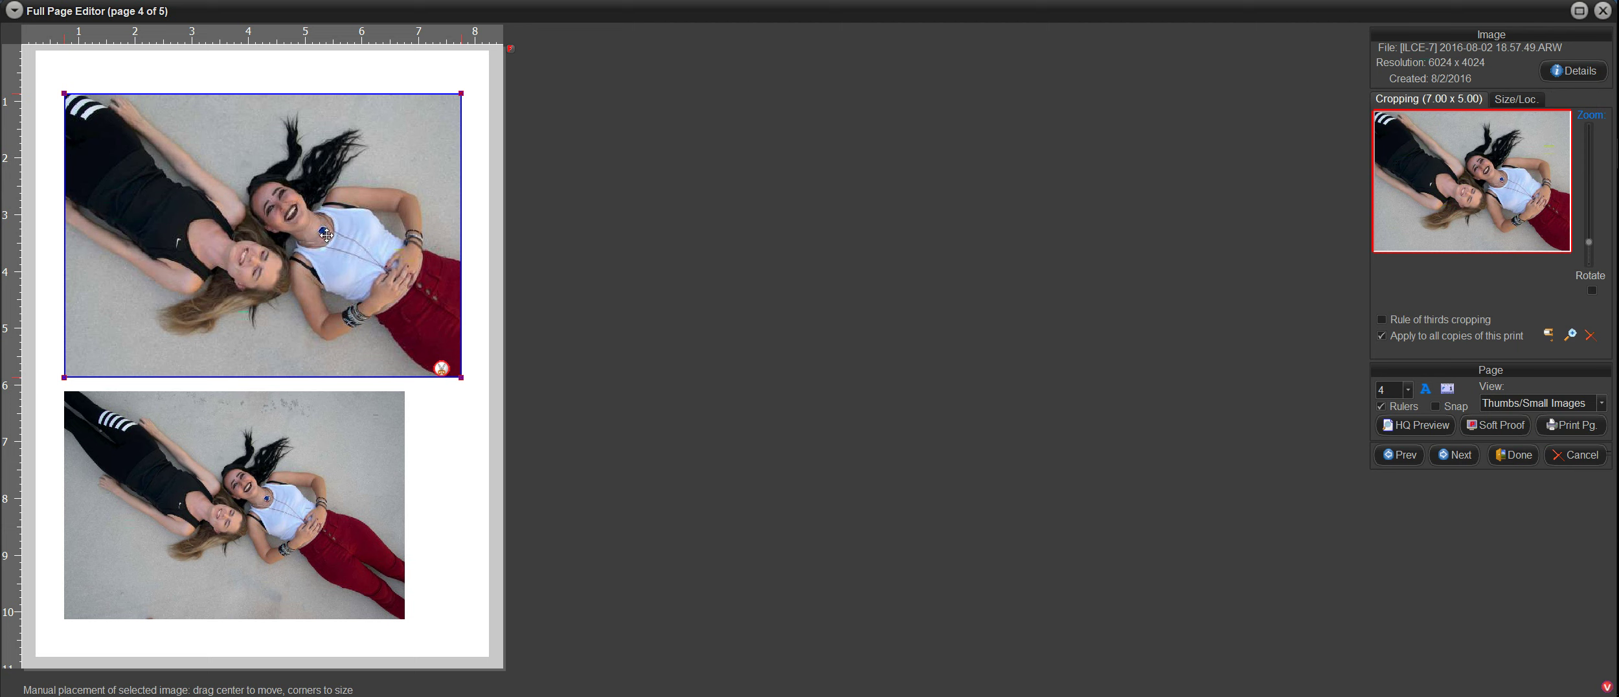
left_click(1514, 456)
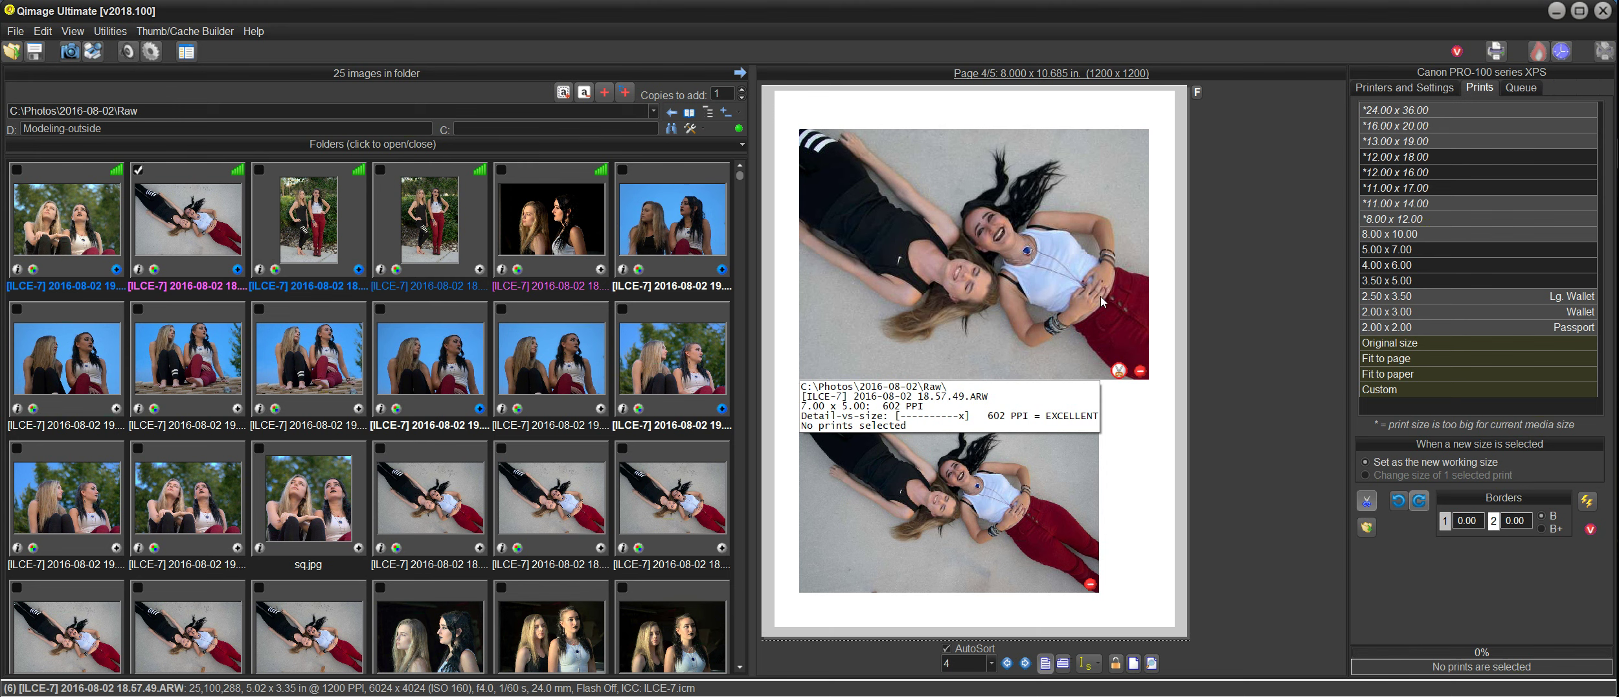
Confirm removing the manual crop from page 4's top print, then select that print.
left_click(1120, 372)
left_click(776, 387)
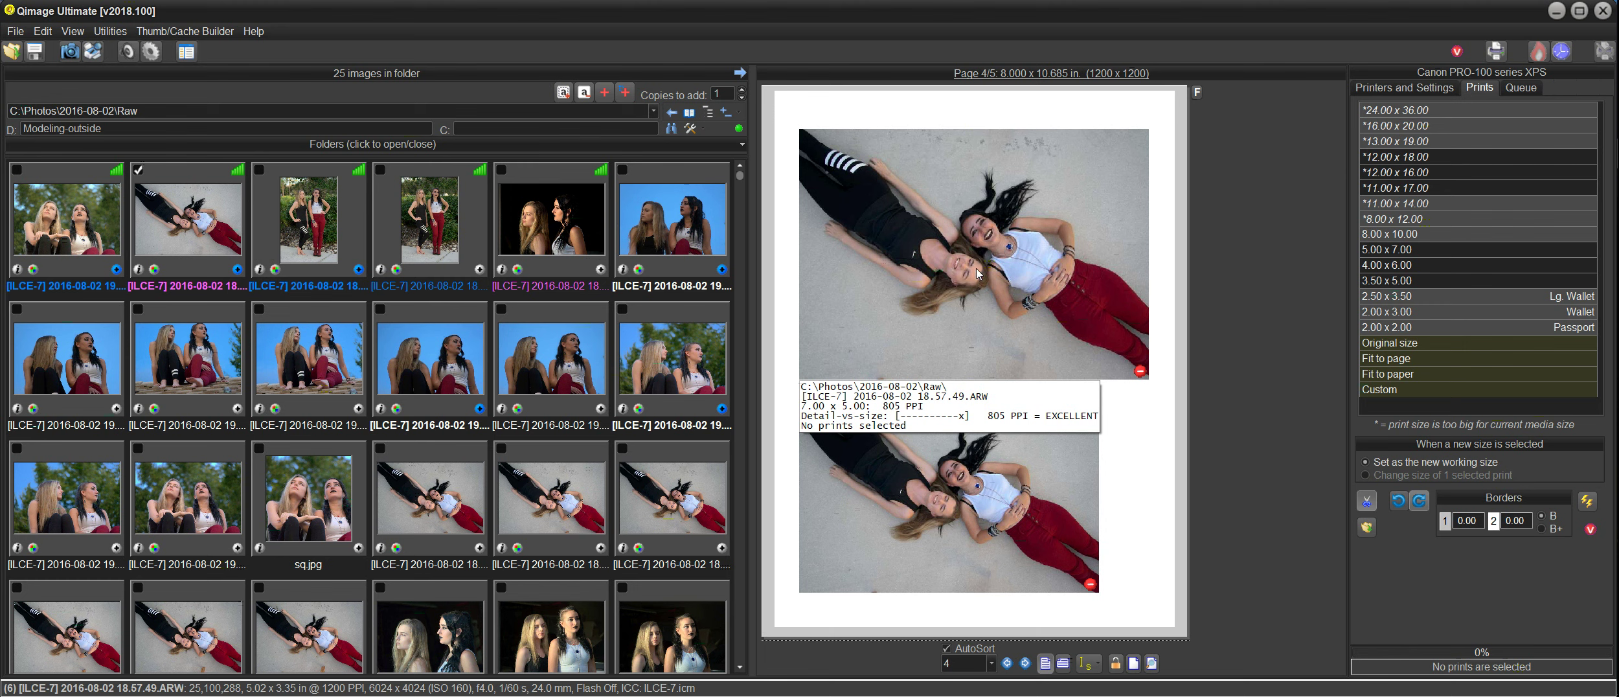
left_click(1026, 276)
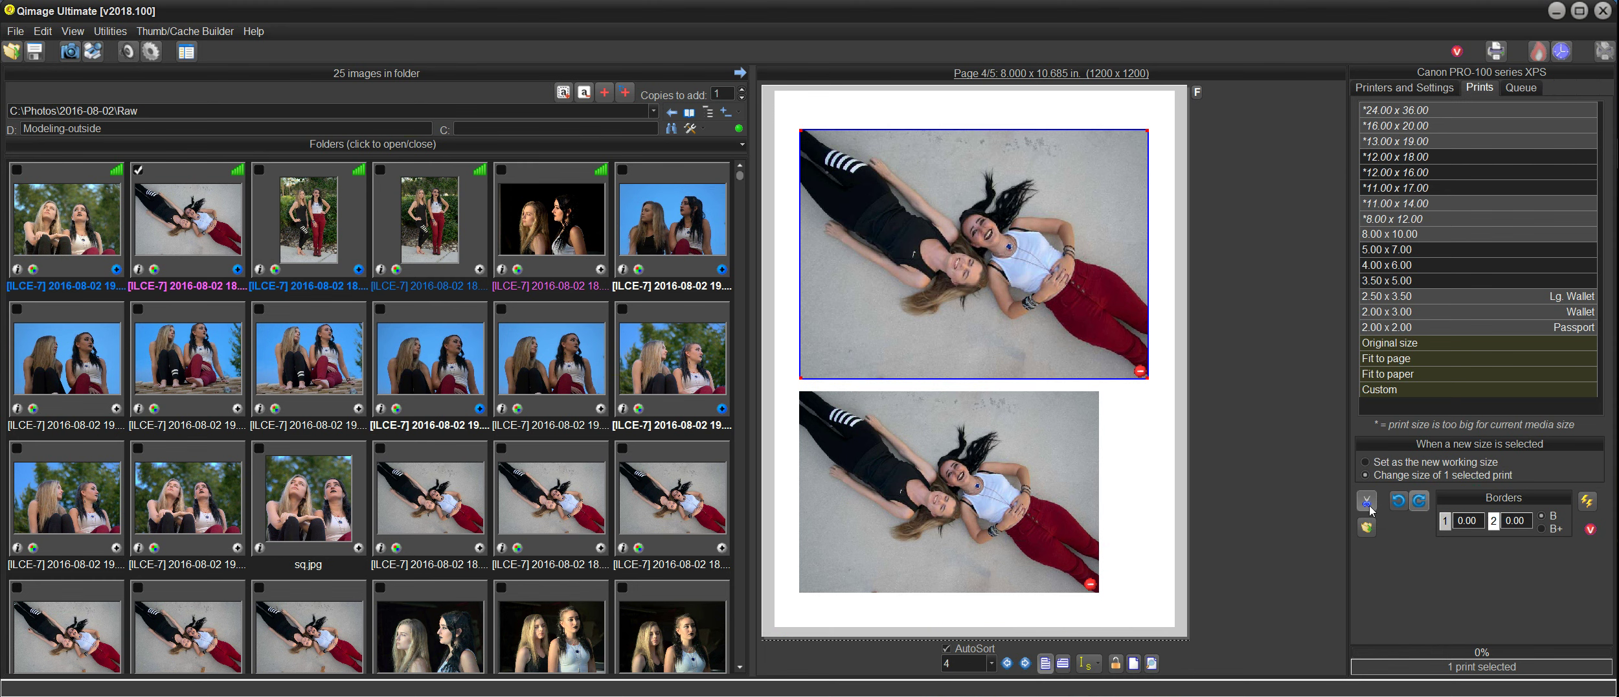
mouse_move(848, 222)
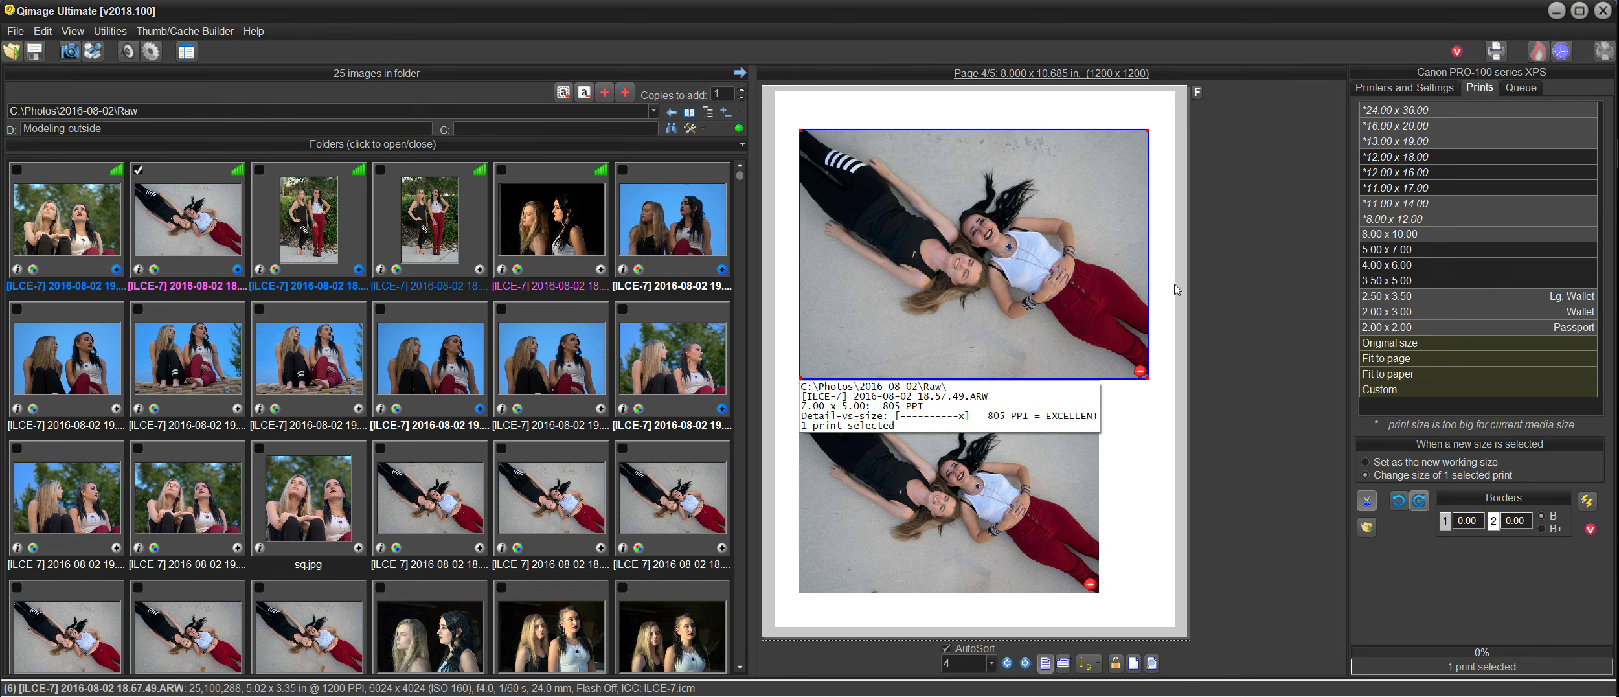
mouse_move(928, 415)
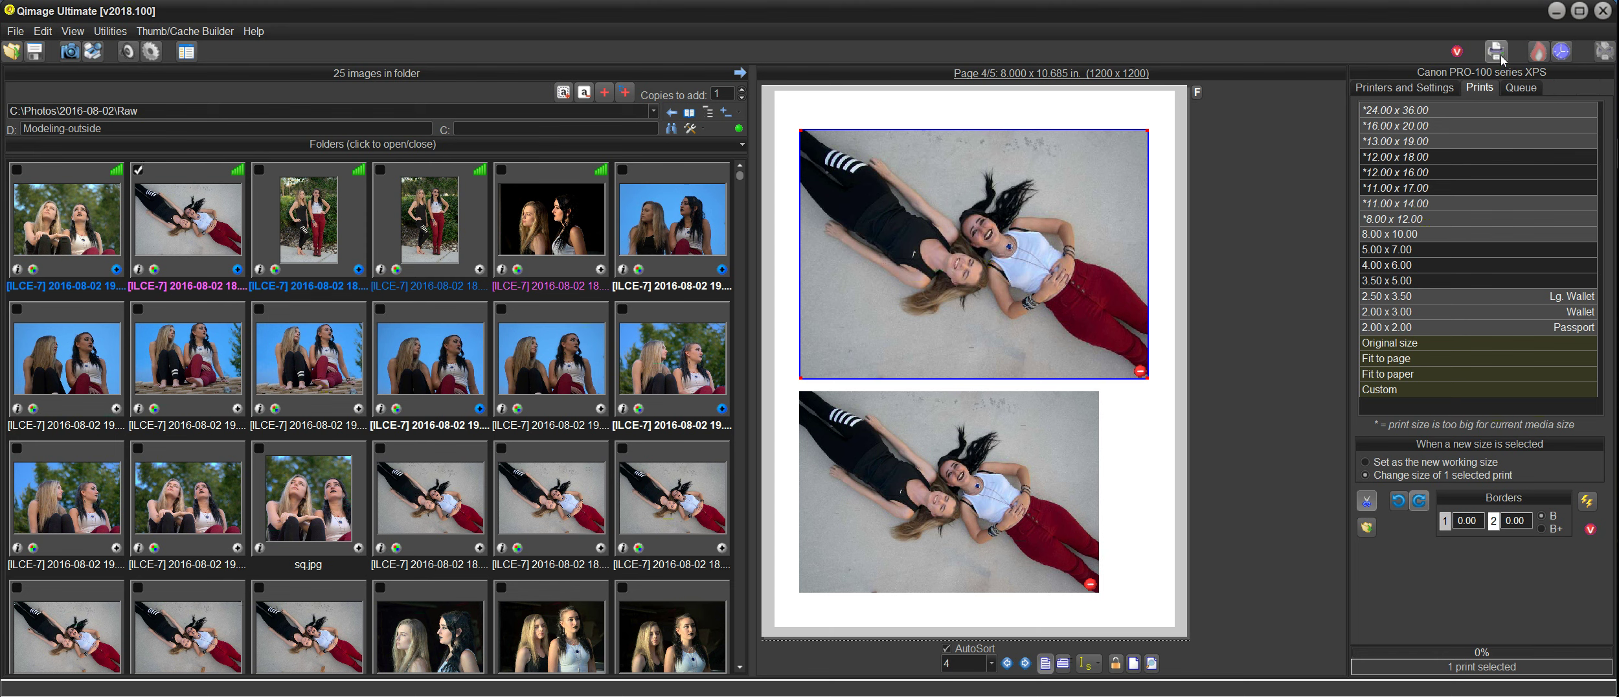
left_click(1498, 53)
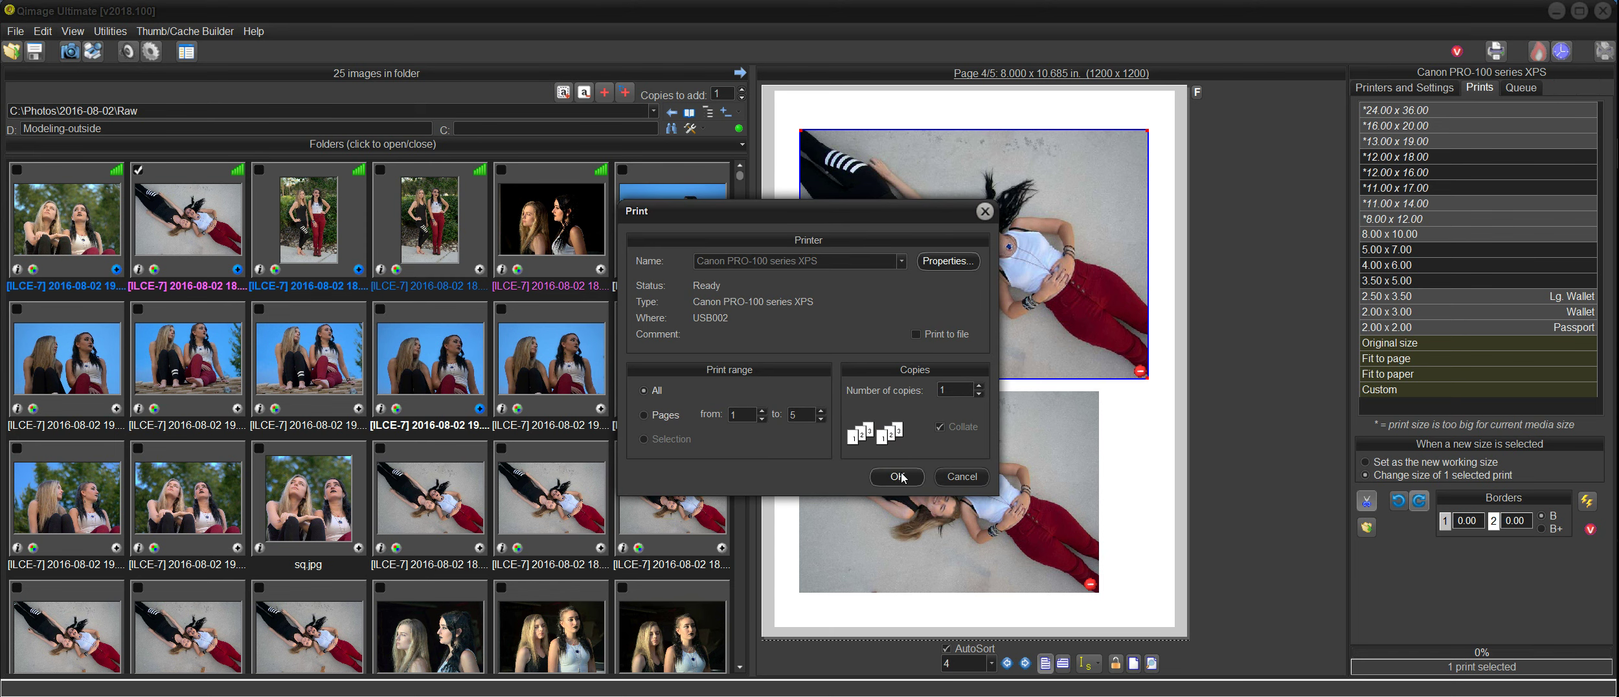
left_click(963, 476)
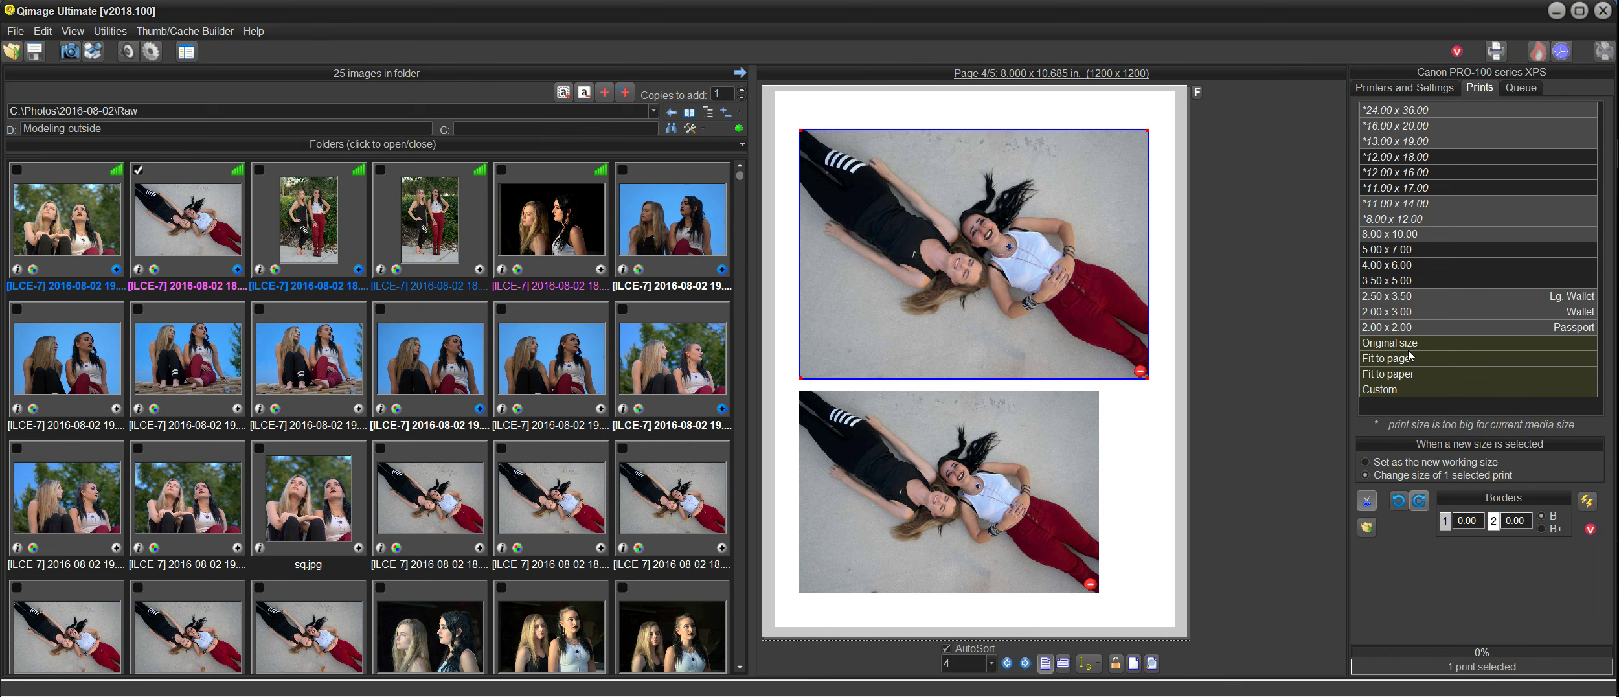